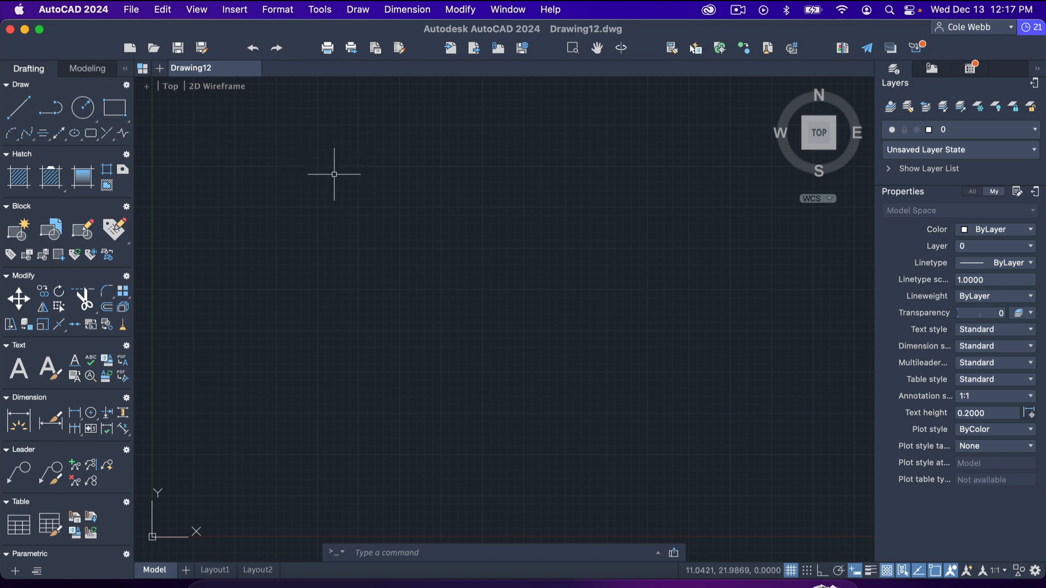
mouse_move(274, 127)
left_mouse_down()
mouse_move(407, 211)
mouse_move(490, 215)
mouse_move(405, 289)
mouse_move(308, 232)
mouse_move(256, 175)
mouse_move(457, 142)
left_mouse_up()
left_click(414, 167)
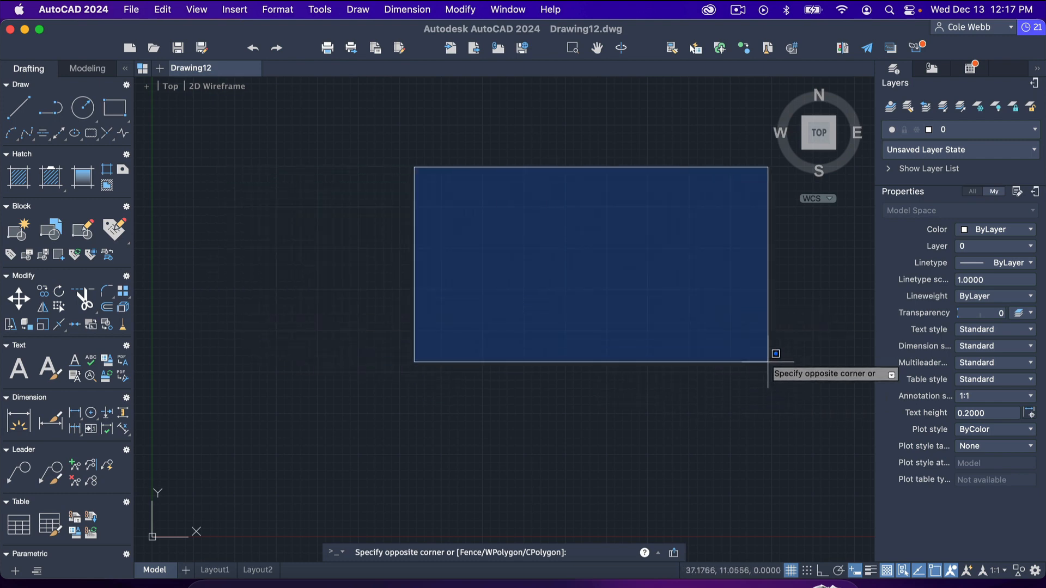
left_click(759, 430)
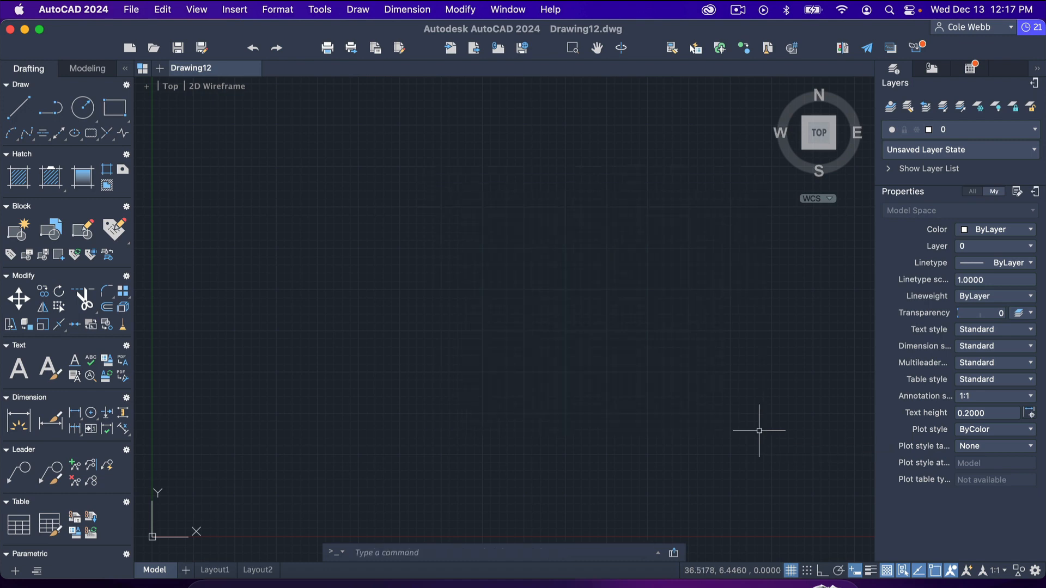
left_click(238, 157)
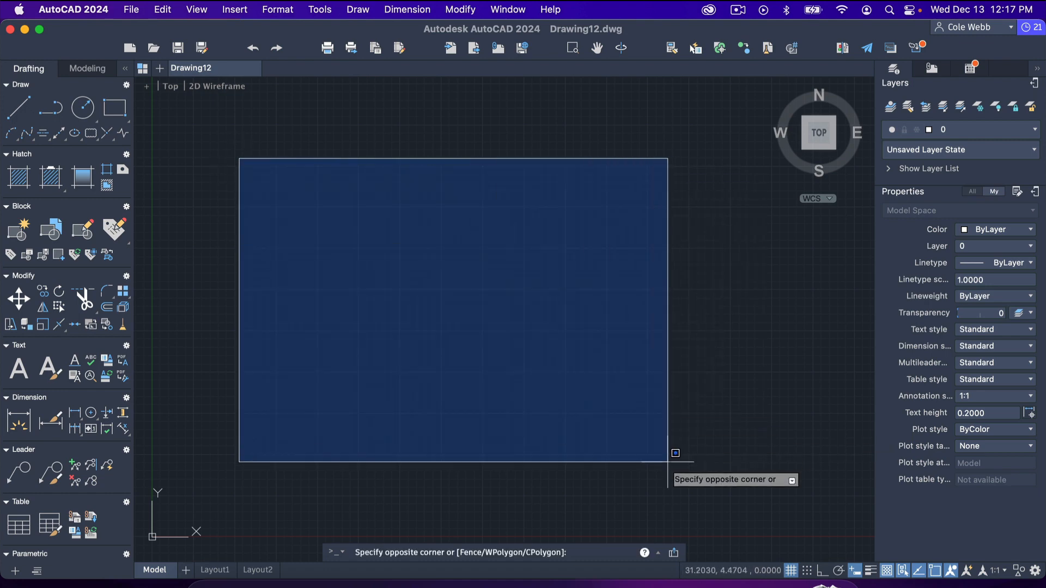
left_click(668, 464)
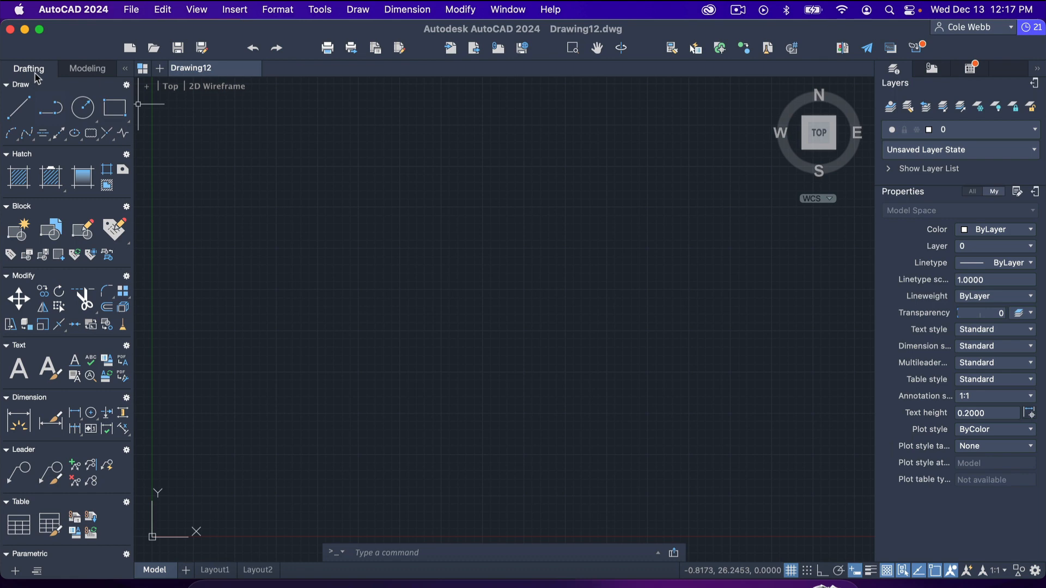
left_click(85, 69)
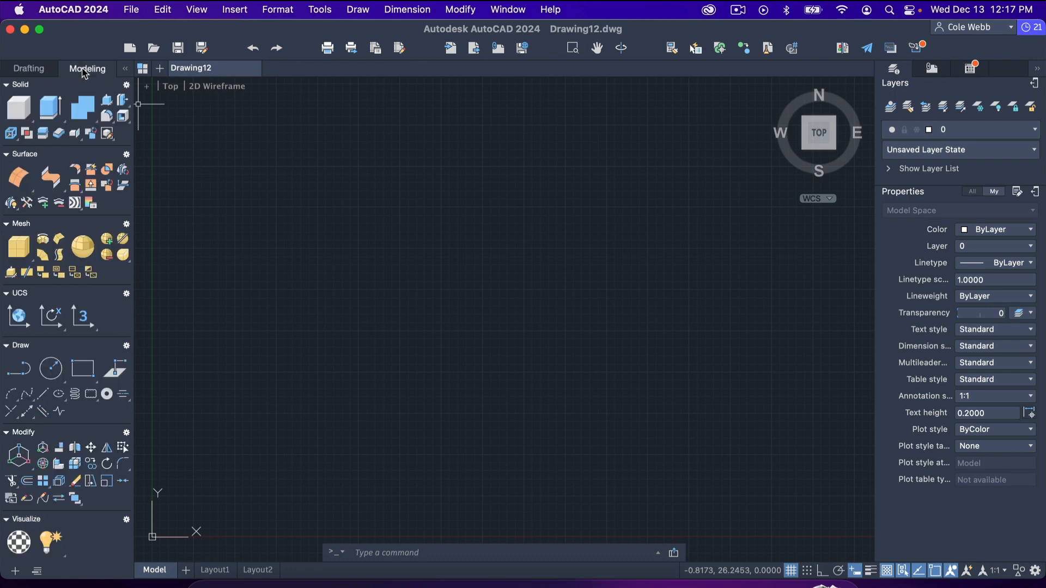
left_click(30, 69)
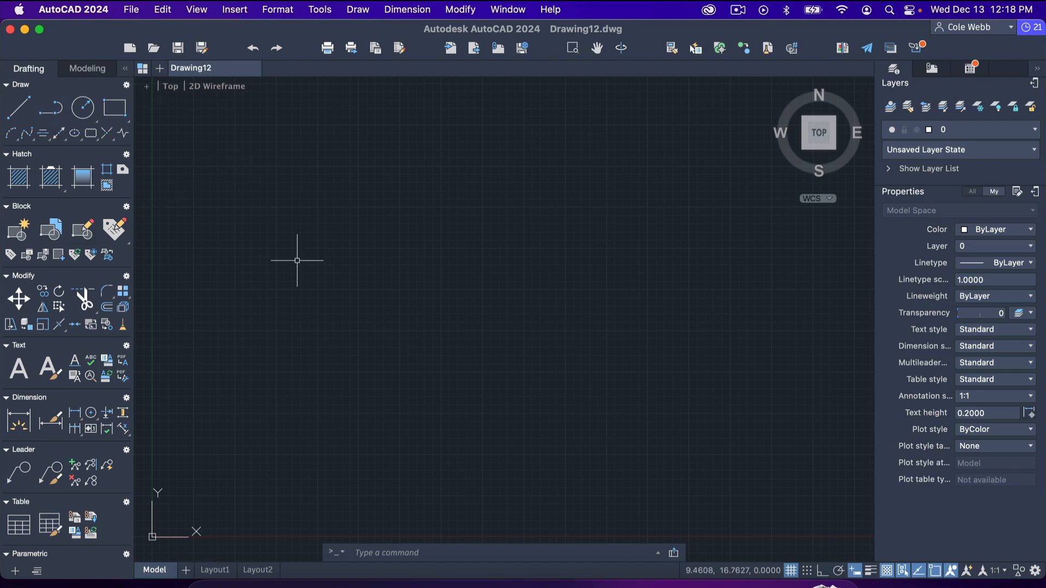
left_click(89, 71)
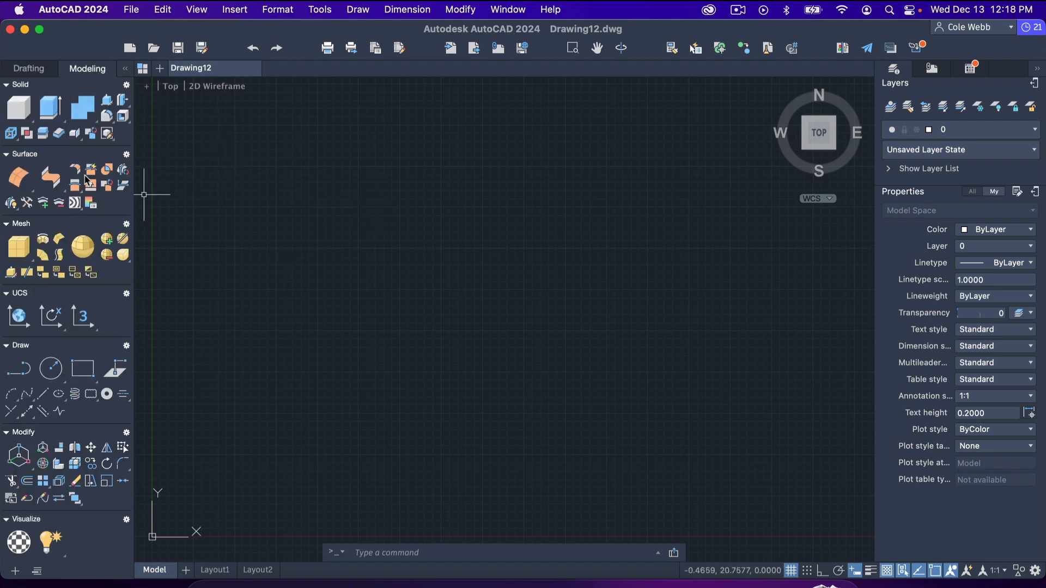
left_click(47, 72)
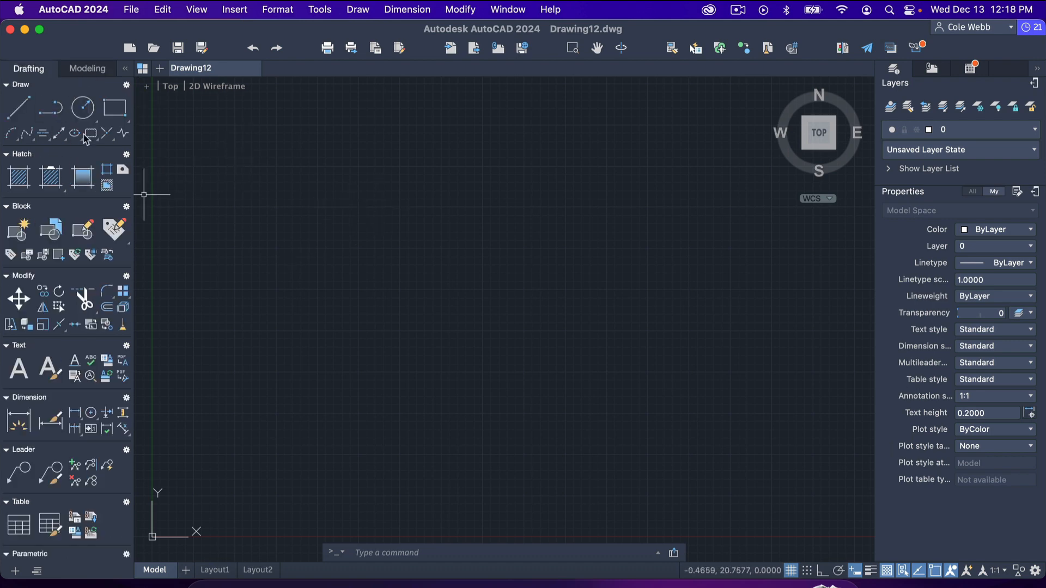
Draw three connected lines: a long horizontal one, a diagonal down and back, and a vertical one about 10 units upward
left_click(21, 115)
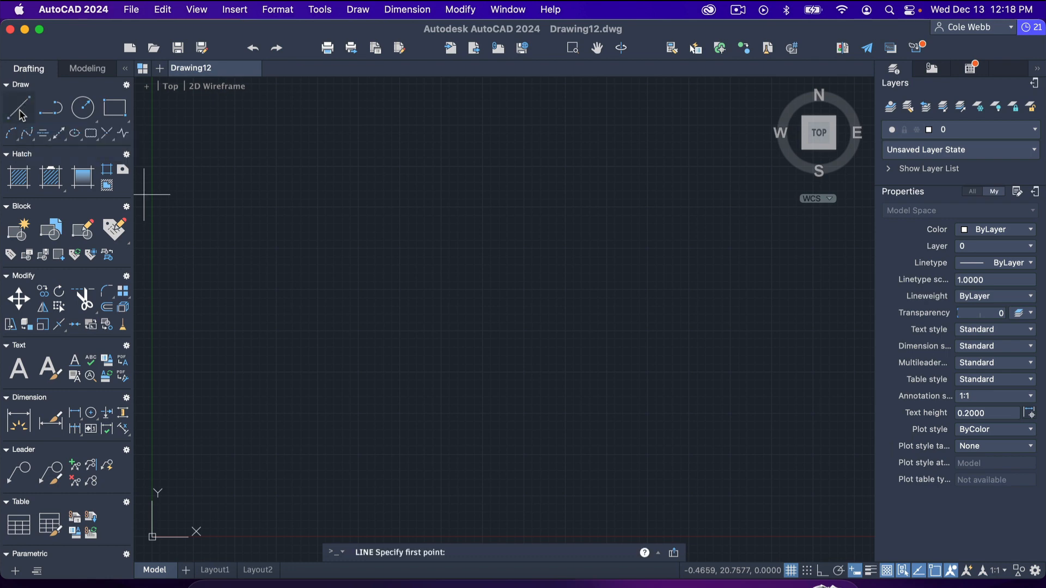
left_click(234, 126)
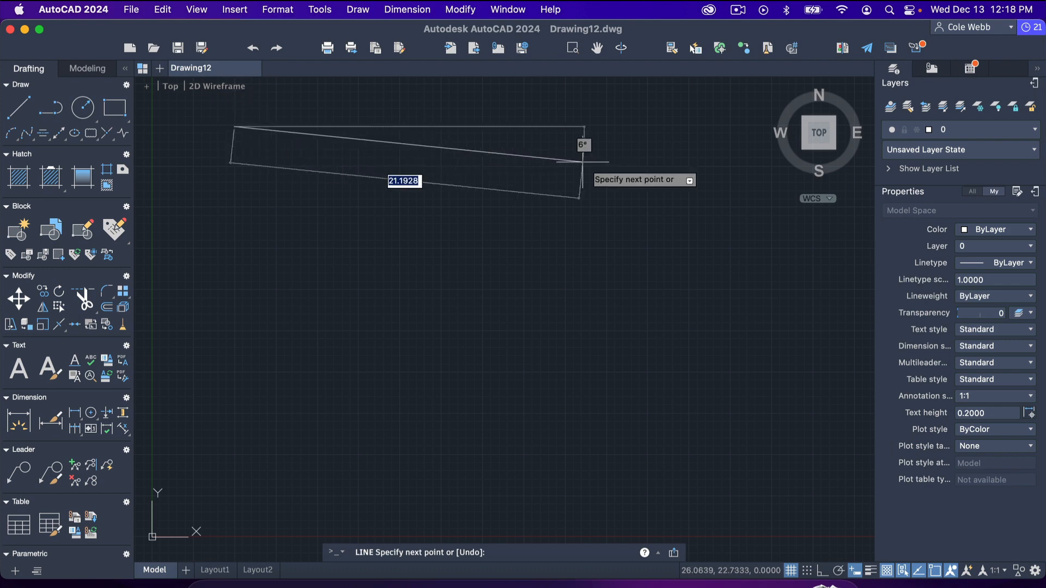
left_click(691, 127)
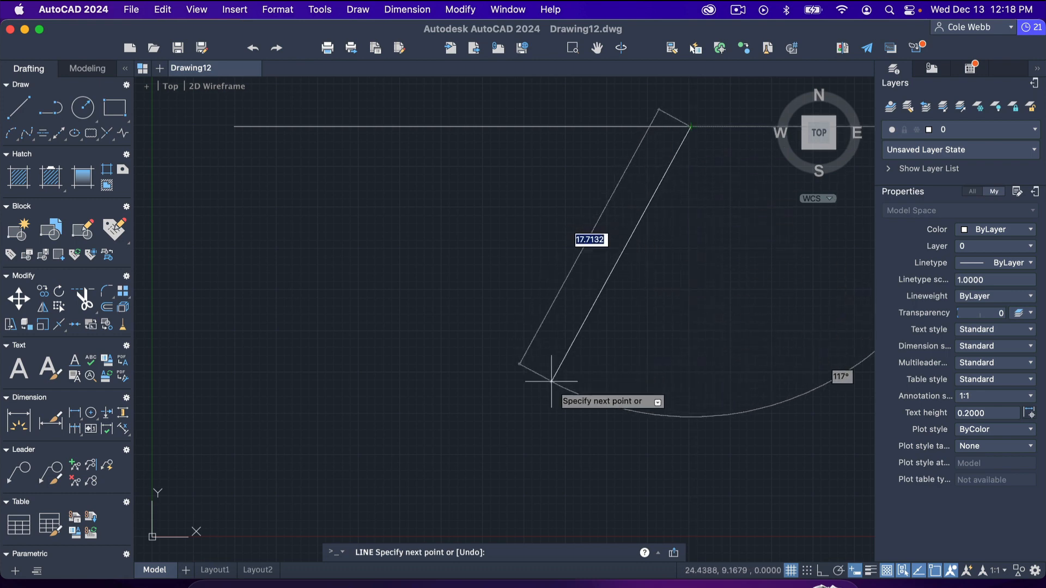
left_click(522, 374)
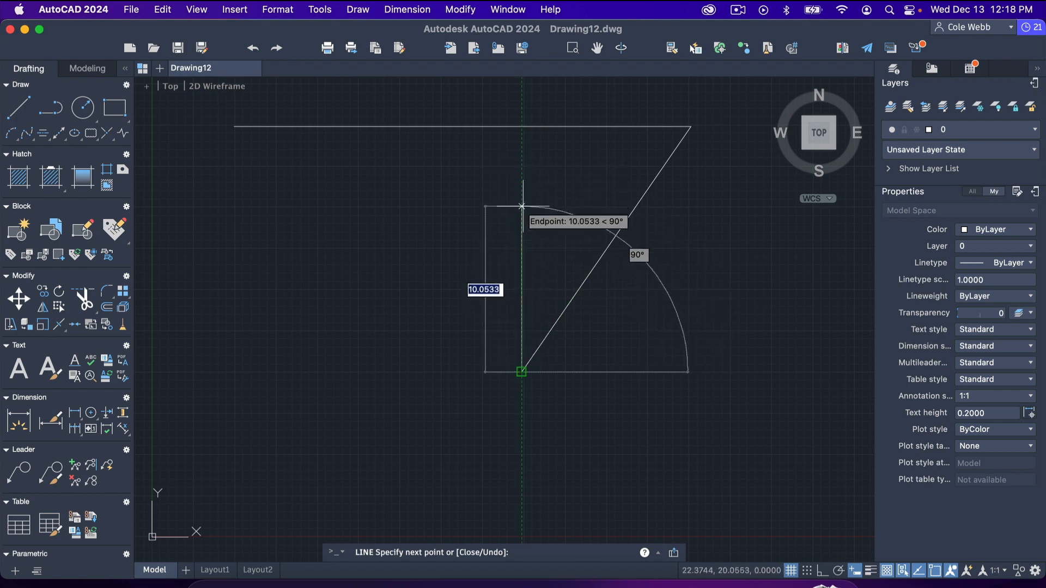
left_click(522, 207)
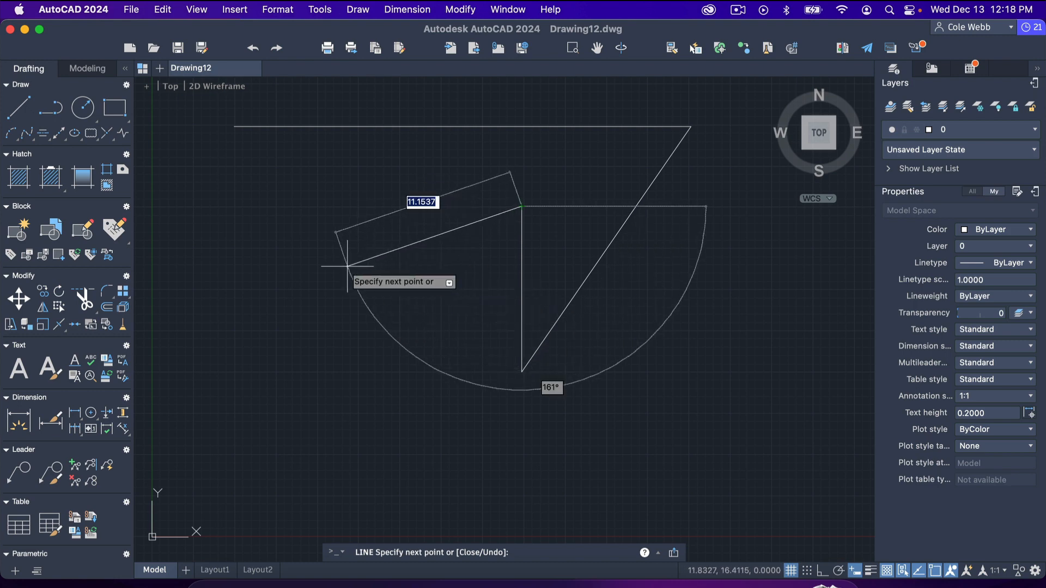
key("Escape")
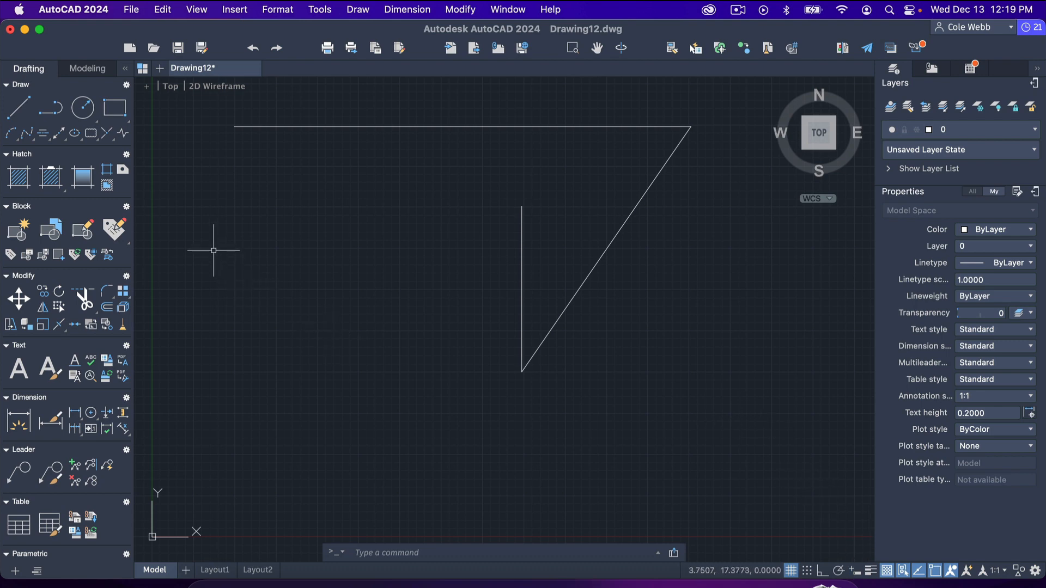
Draw a house outline from connected lines: a closed rectangular body topped by a two-sided peaked roof joining its upper corners
left_click(20, 107)
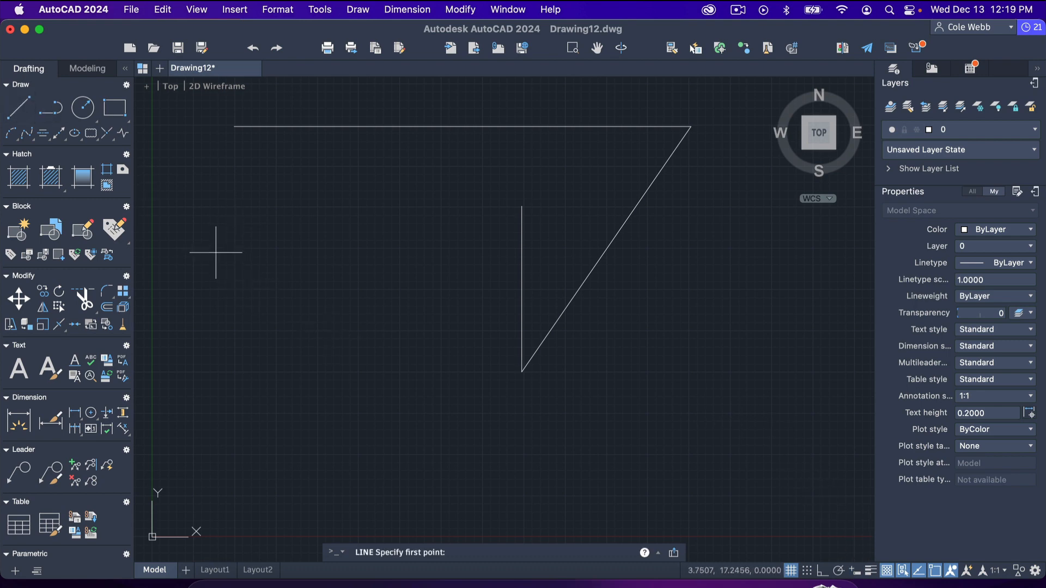
left_click(191, 248)
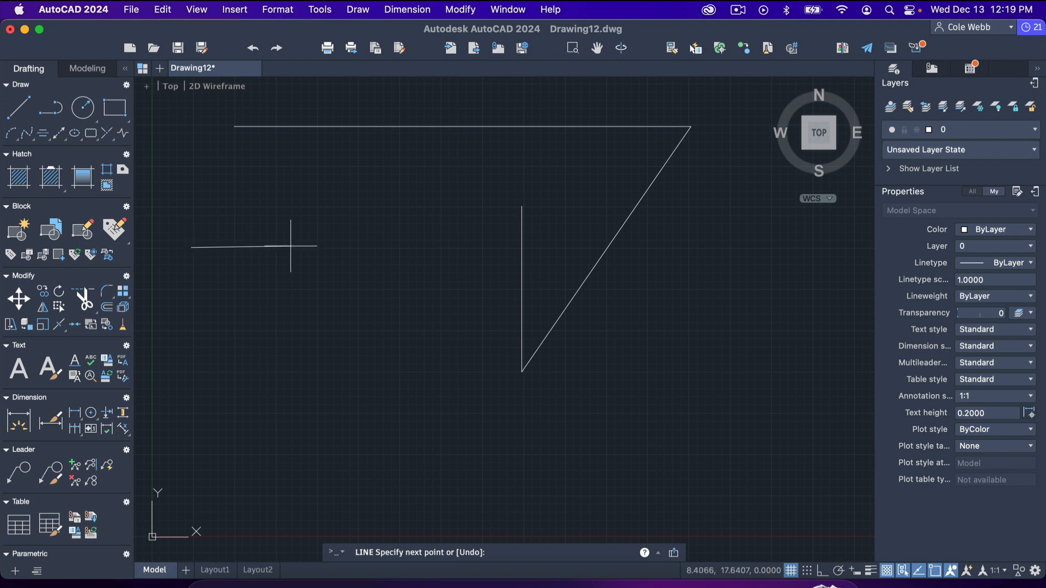
left_click(441, 247)
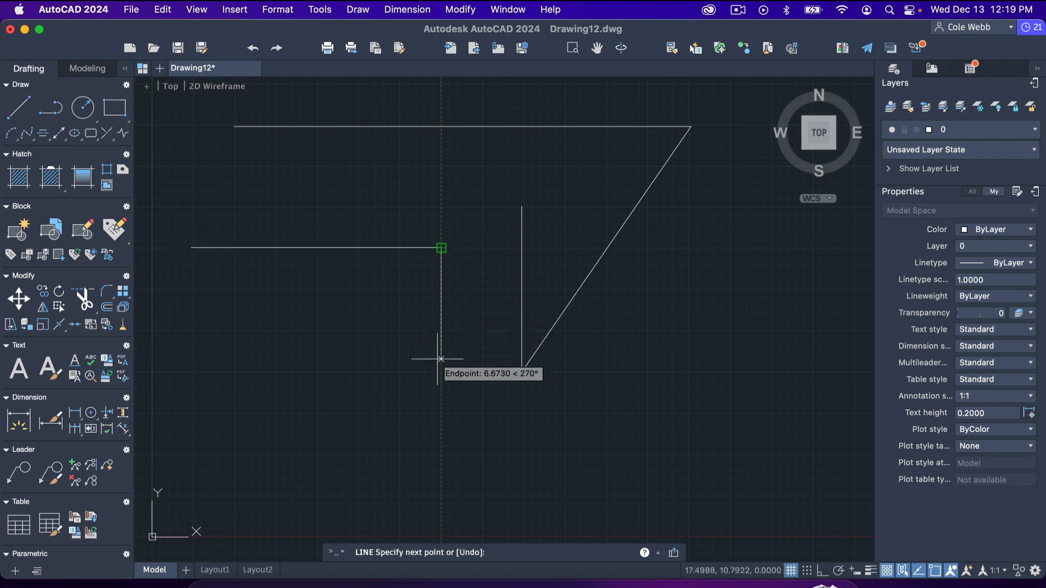
left_click(441, 456)
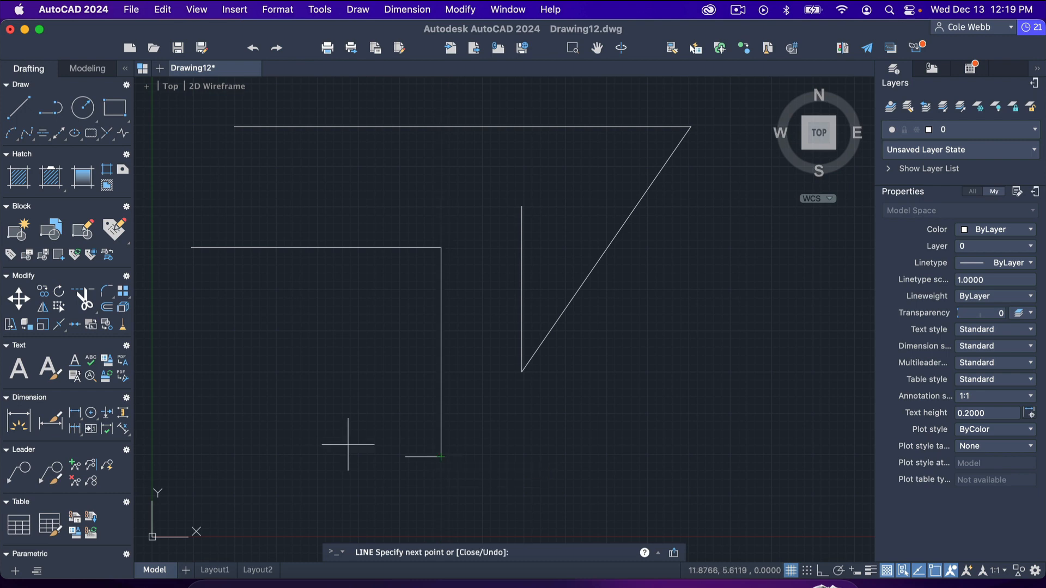
left_click(191, 457)
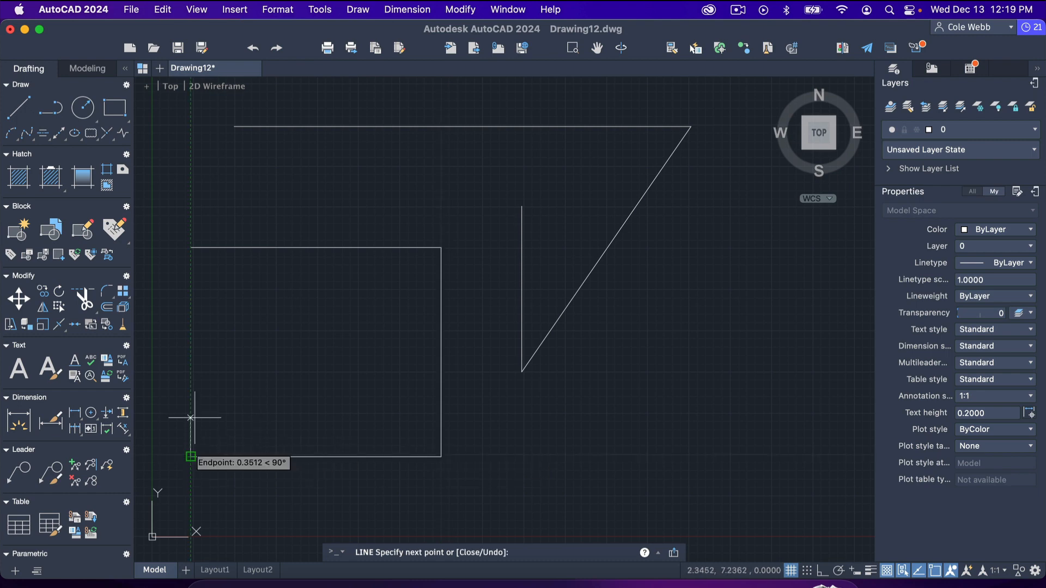
left_click(191, 248)
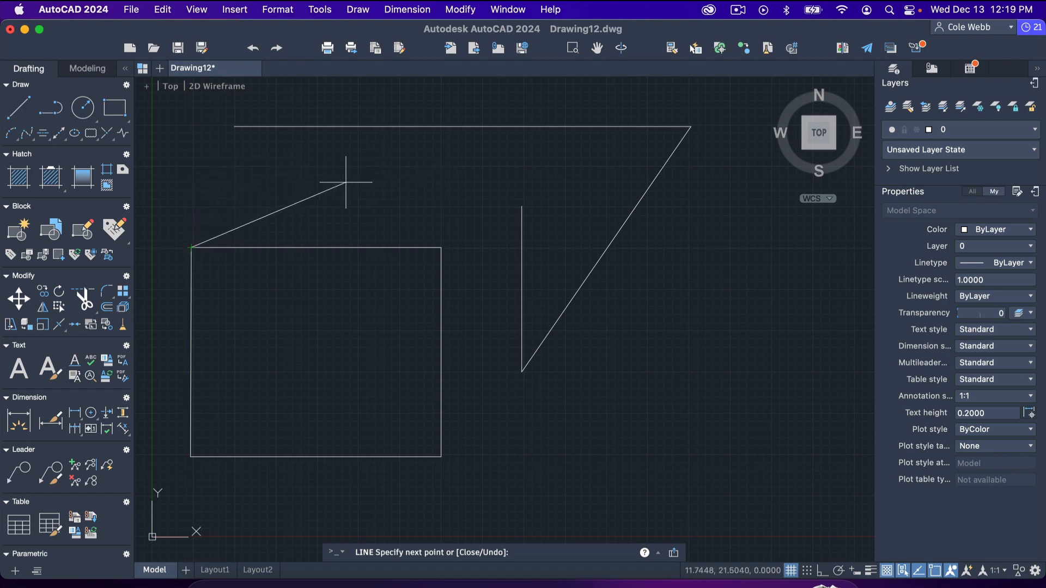
left_click(312, 165)
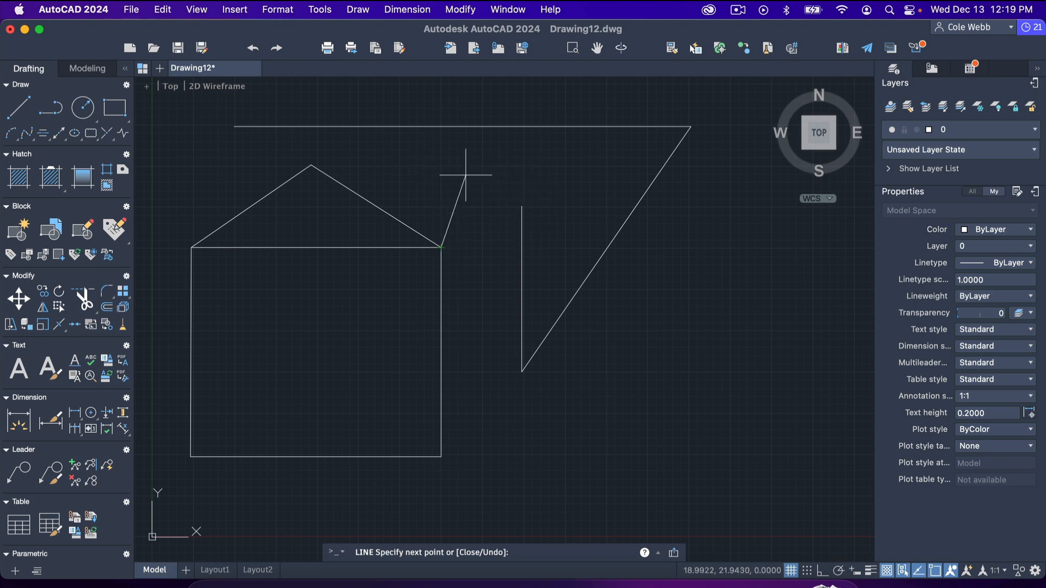
key("Escape")
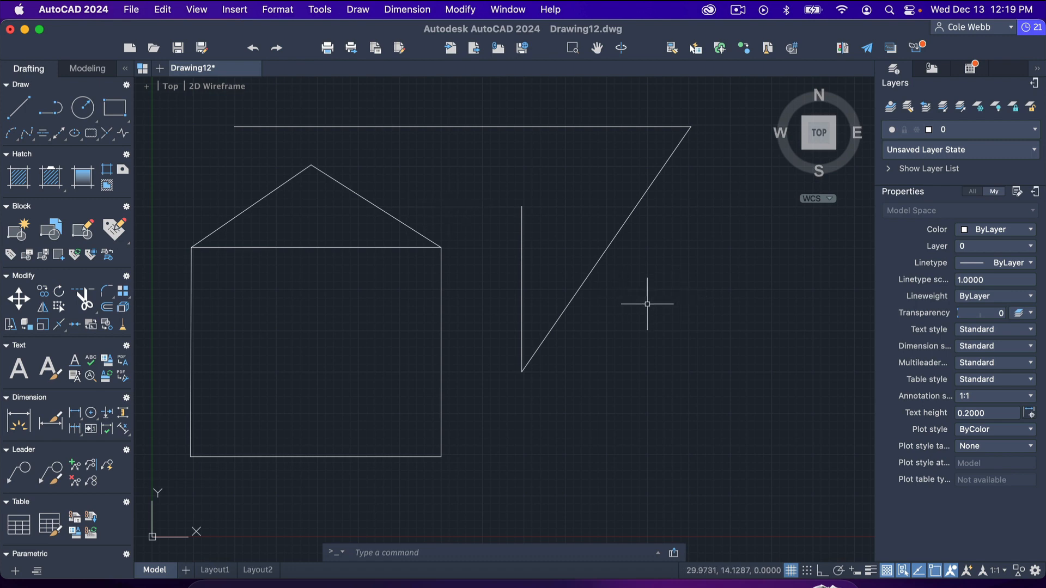
left_click(625, 305)
key("Escape")
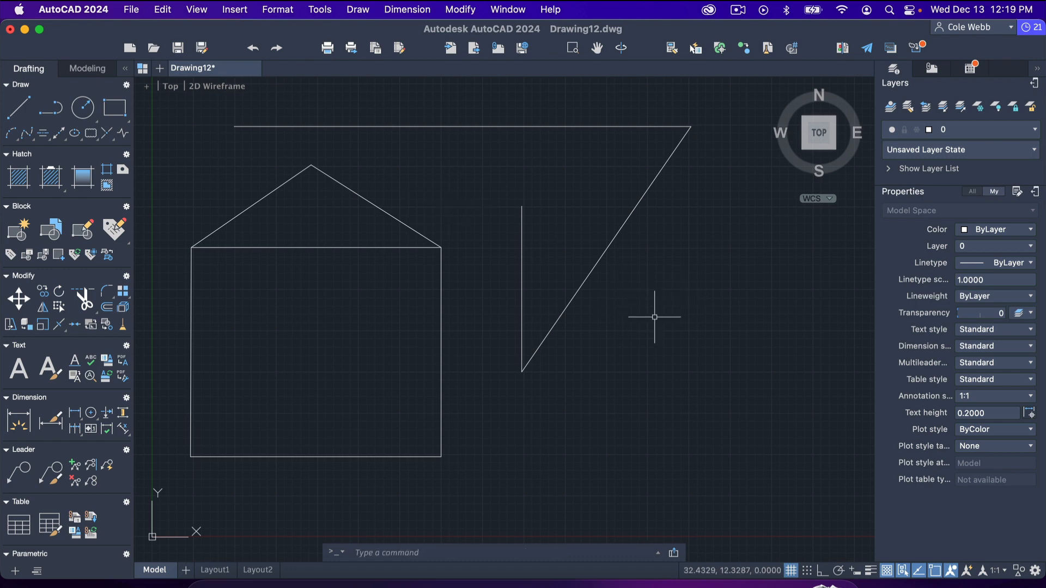
left_click(631, 331)
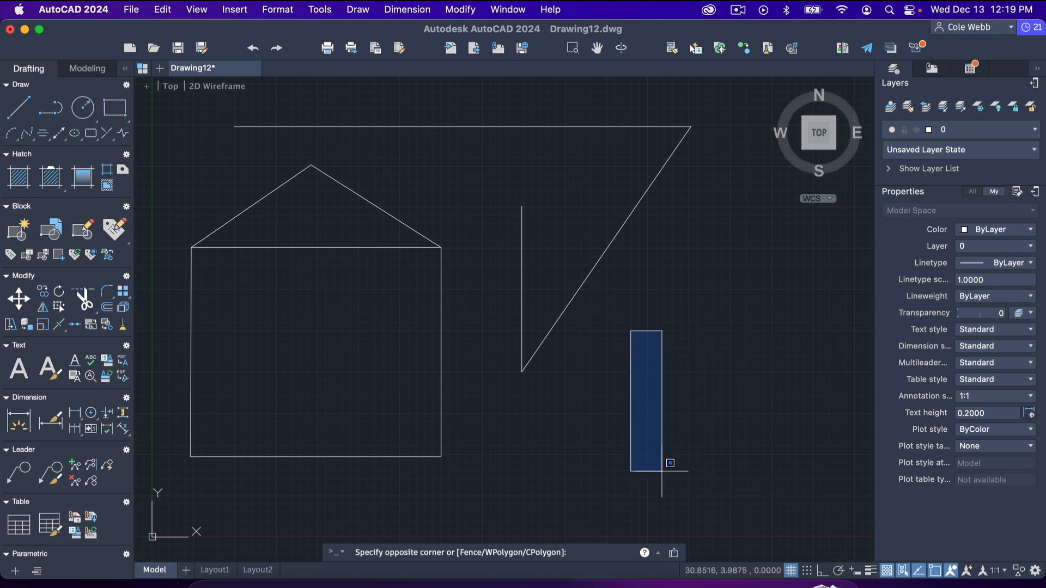
left_click(802, 439)
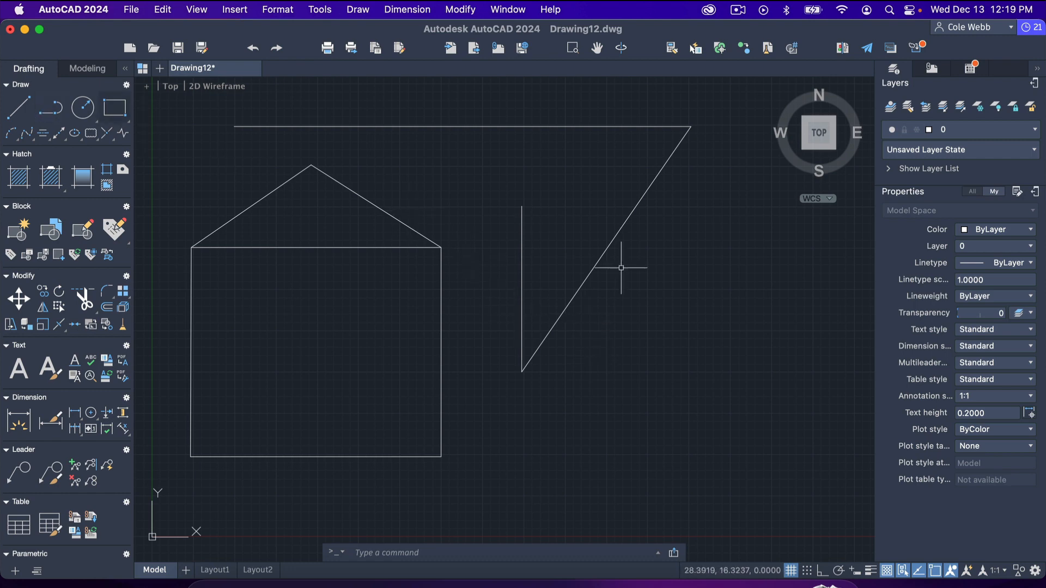
left_click(649, 282)
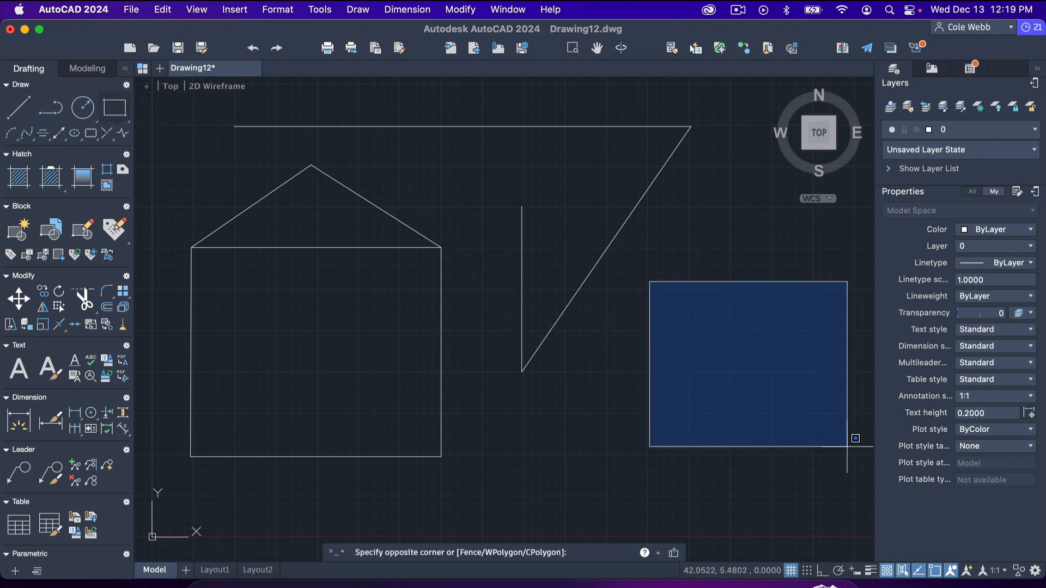
left_click(848, 447)
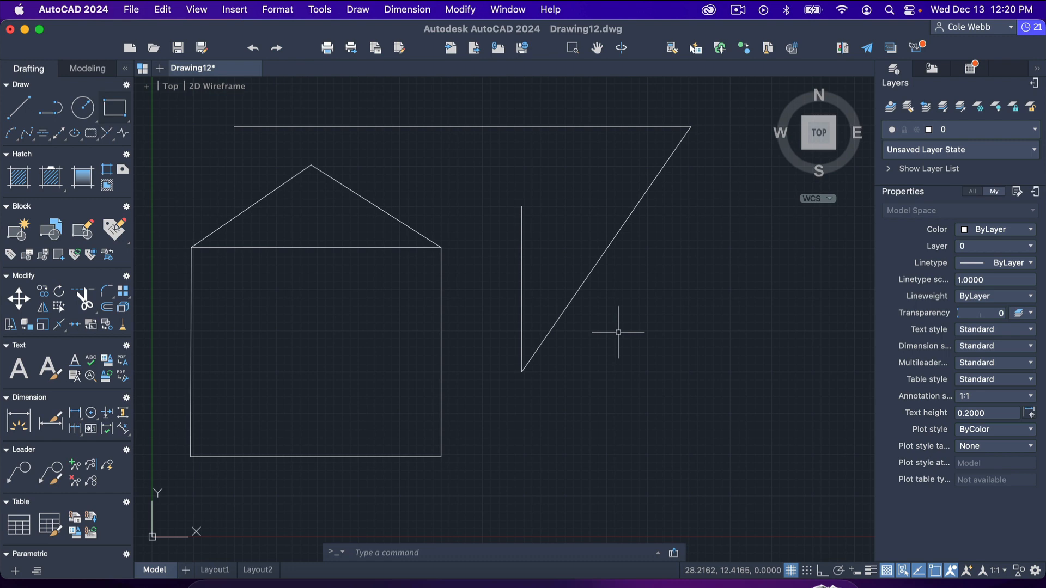
Draw a right triangle with the Line tool beside the diagonal line, with a horizontal base about 12.5 units long
key("Return")
left_click(609, 288)
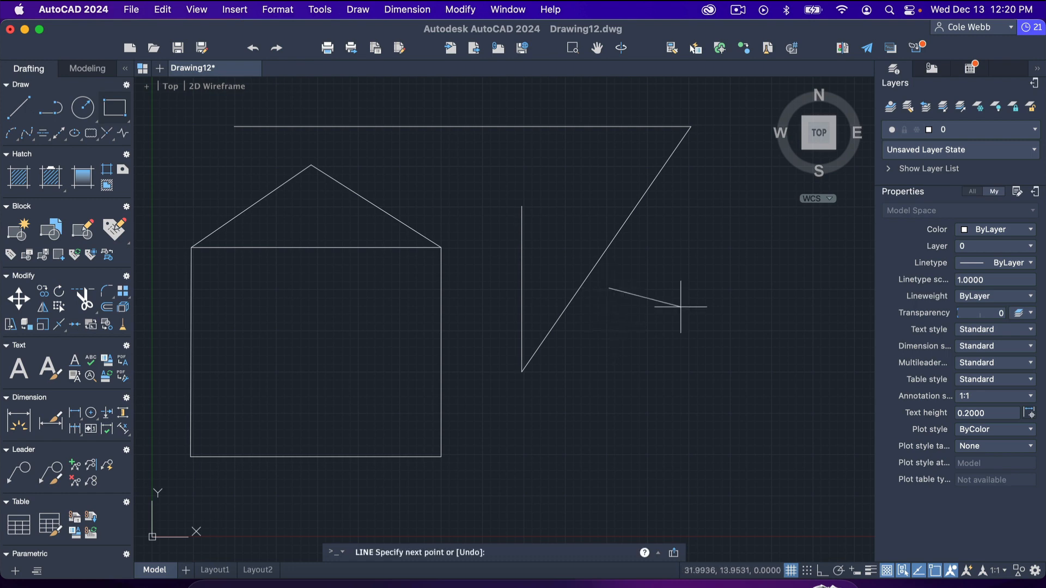
left_click(813, 414)
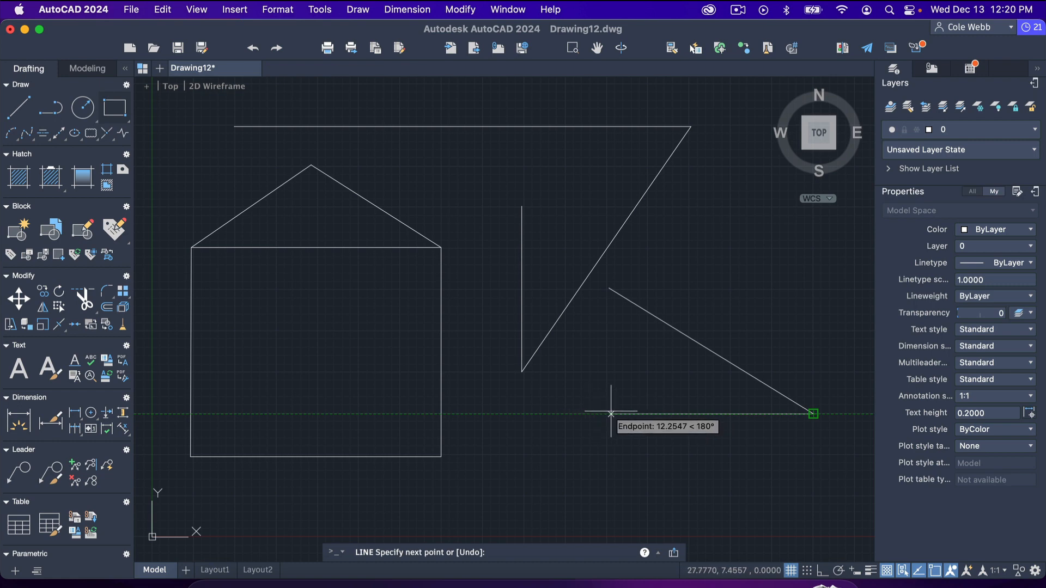
left_click(606, 414)
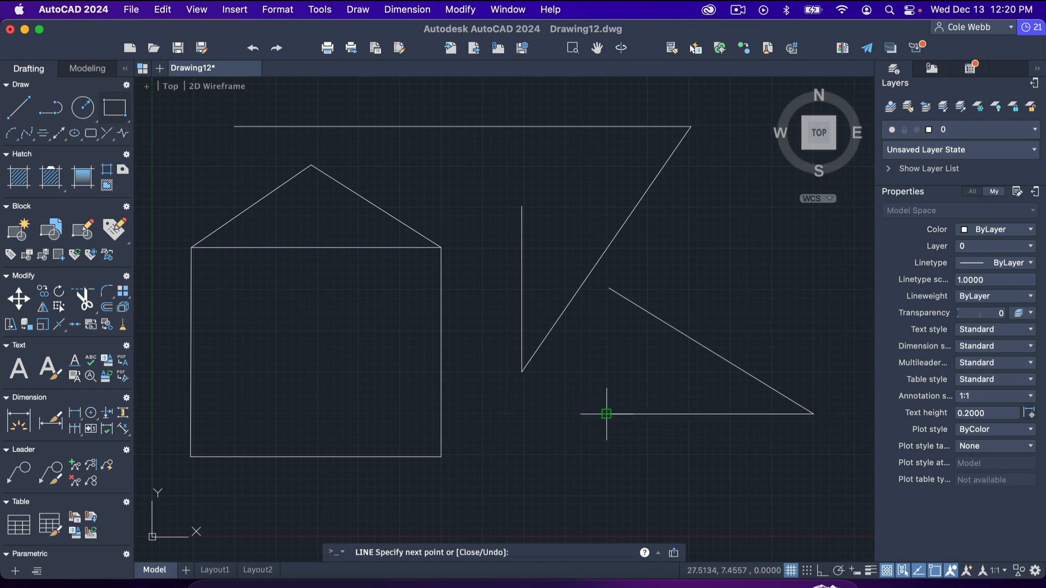
left_click(608, 289)
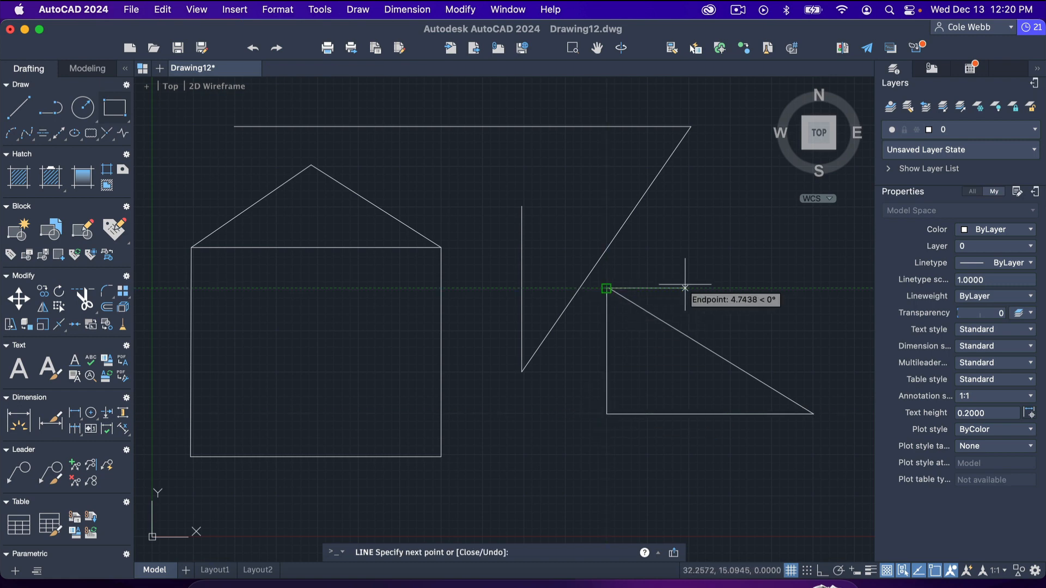
key("Escape")
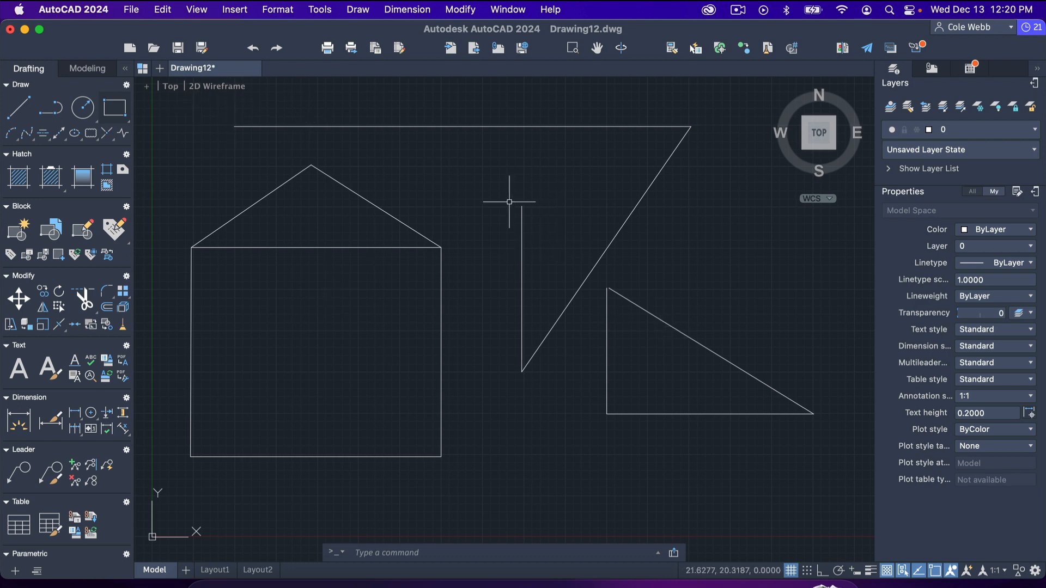
left_click(289, 100)
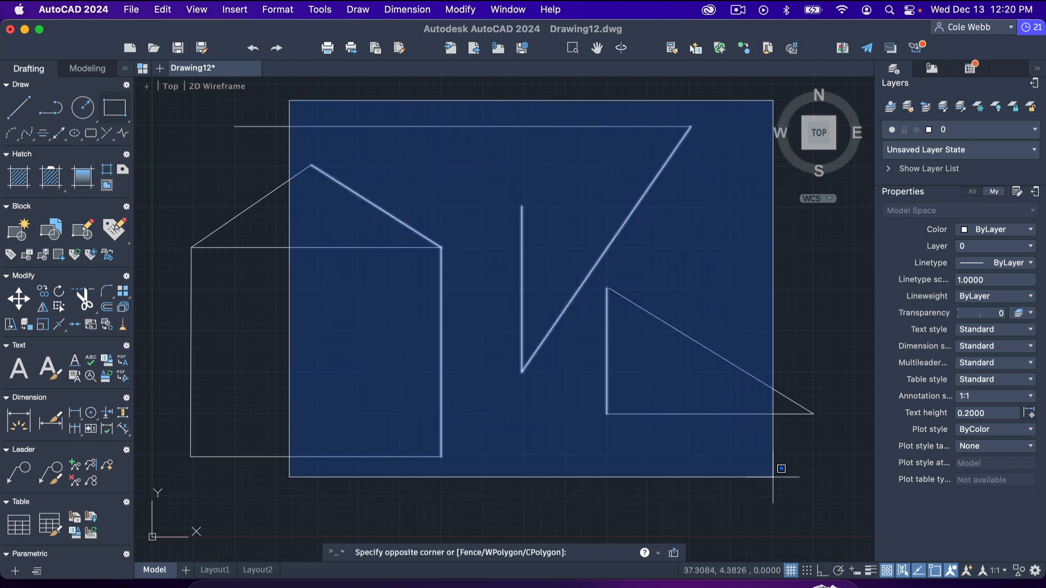
left_click(480, 145)
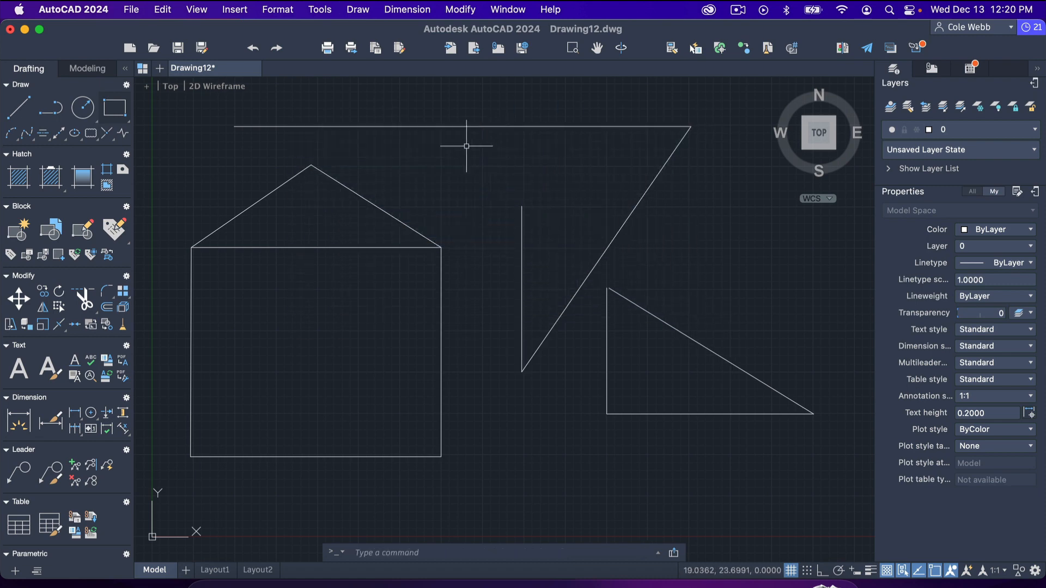
mouse_move(343, 96)
left_mouse_down()
mouse_move(385, 101)
mouse_move(548, 175)
mouse_move(291, 328)
mouse_move(391, 196)
mouse_move(240, 124)
mouse_move(337, 117)
mouse_move(308, 115)
left_mouse_up()
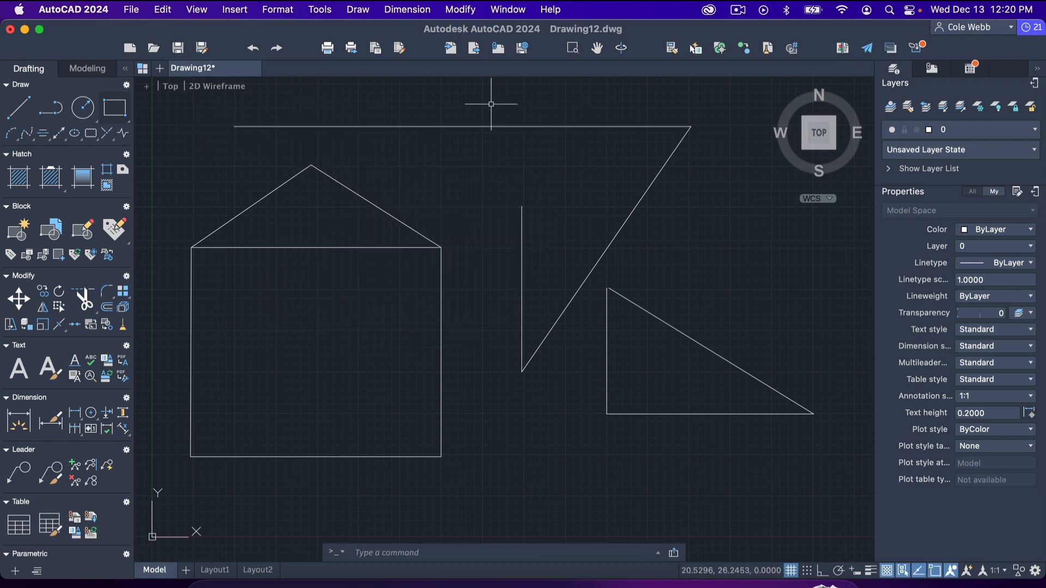
Select the three connected lines with a crossing window and delete them, leaving the house and triangle
left_click(440, 102)
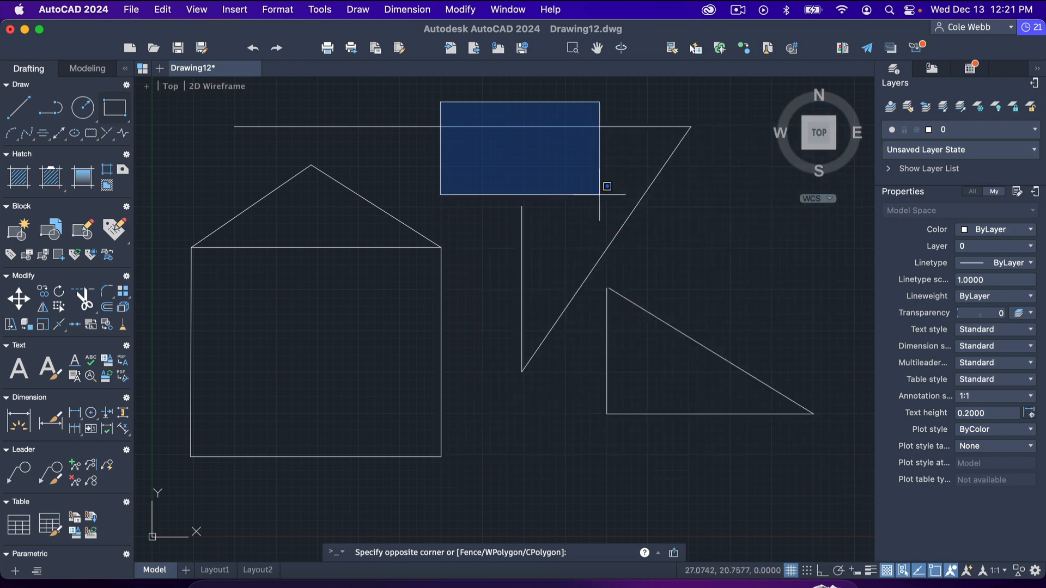
left_click(549, 107)
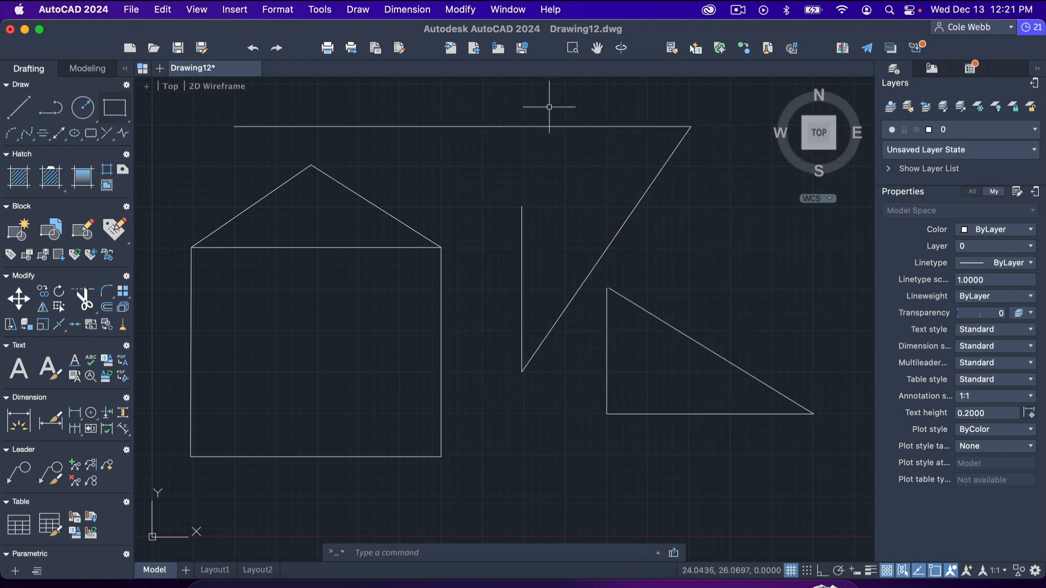
left_click(643, 95)
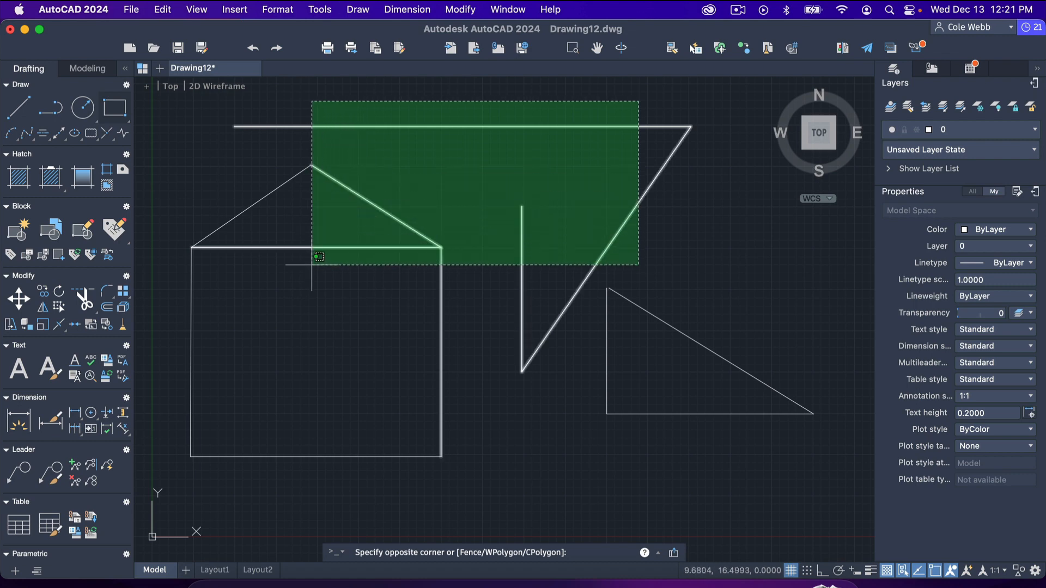
left_click(431, 207)
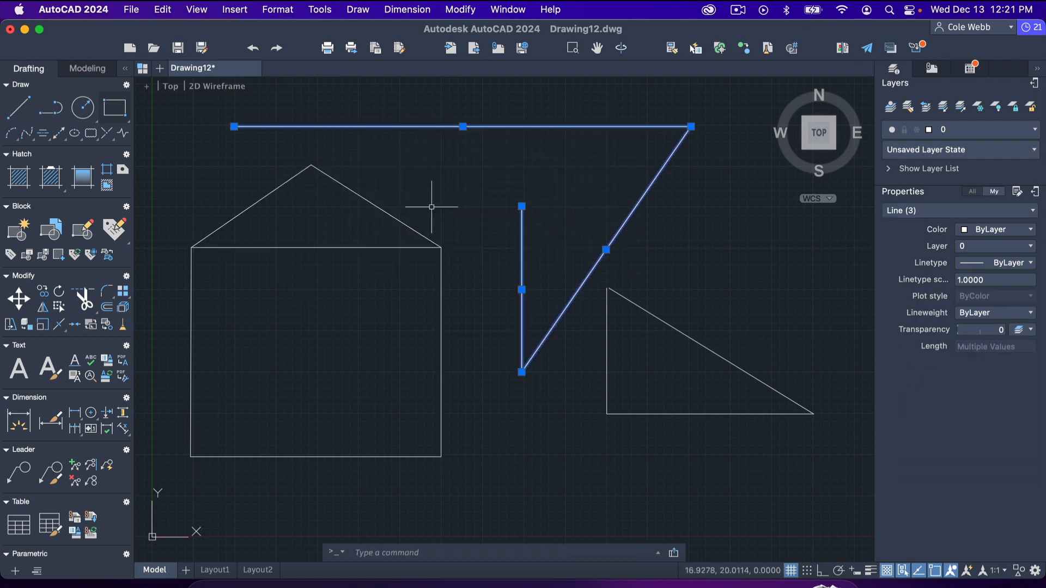
left_click(440, 179)
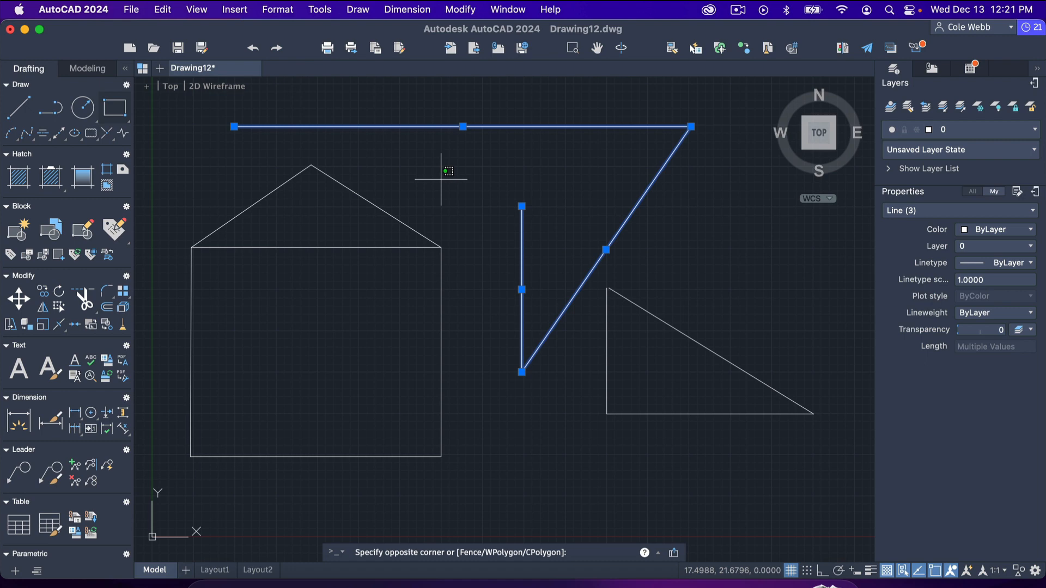
key("Delete")
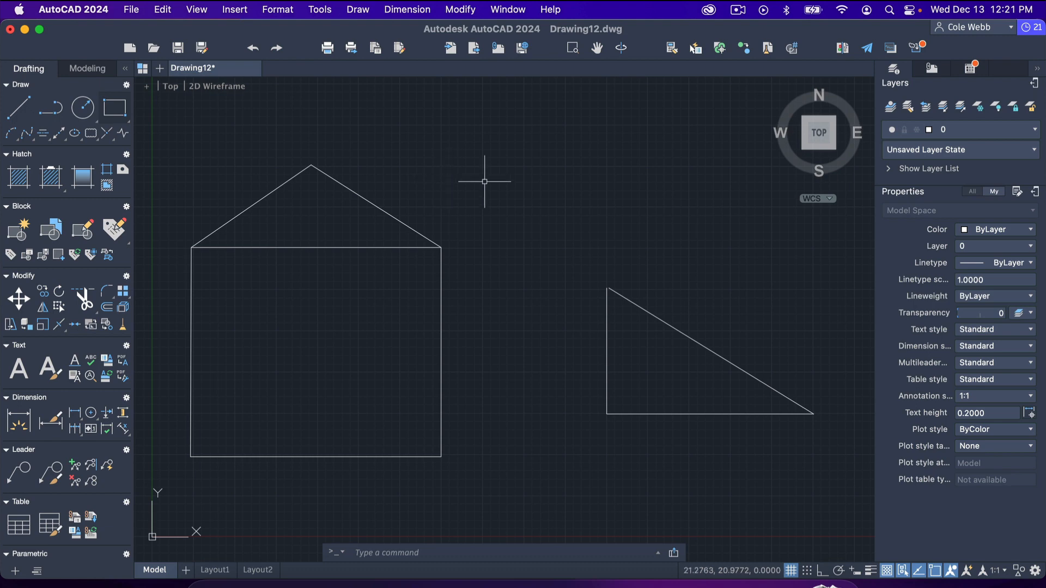
Delete the triangle and all lines of the house outline to clear the drawing area
mouse_move(459, 135)
left_mouse_down()
mouse_move(233, 242)
mouse_move(237, 392)
mouse_move(431, 439)
mouse_move(754, 416)
mouse_move(822, 327)
left_mouse_up()
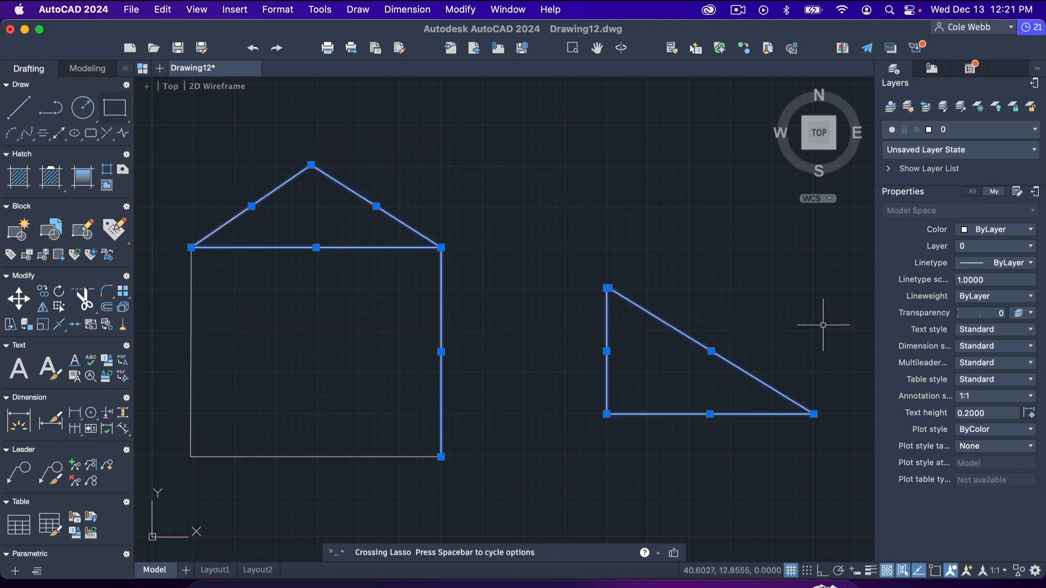
key("Delete")
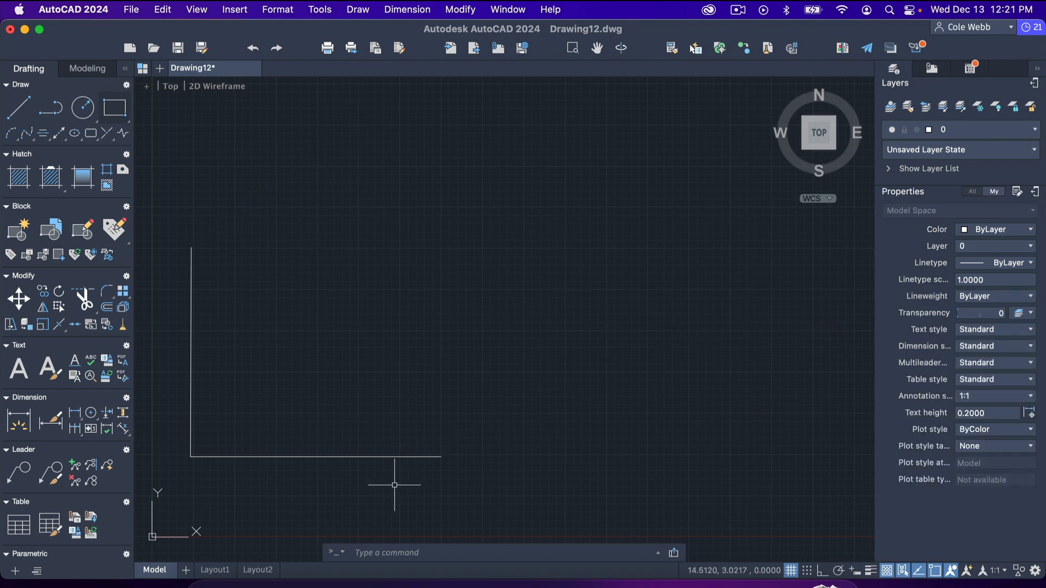
left_click_drag(379, 497, 171, 345)
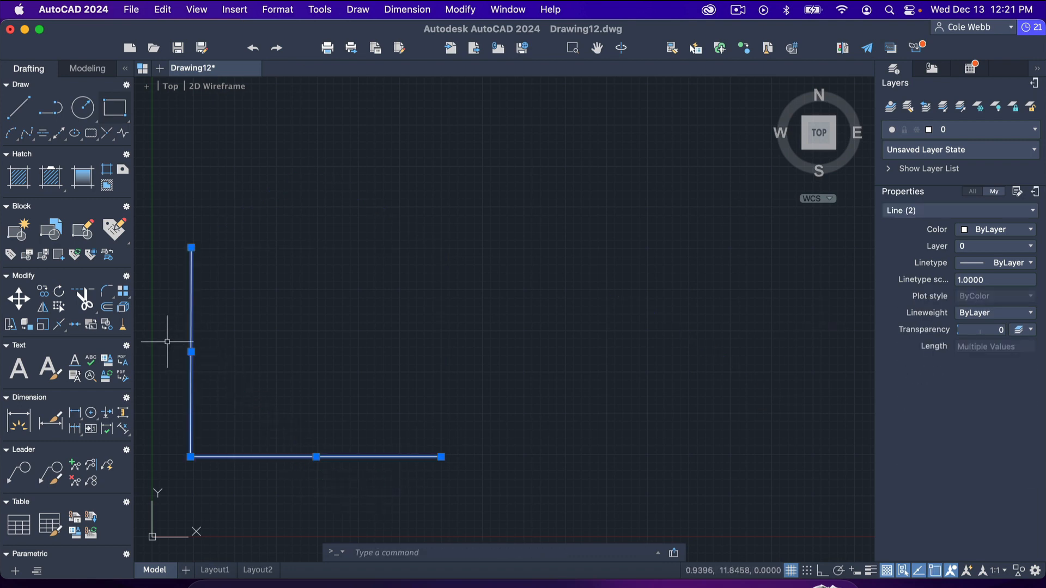
key("Delete")
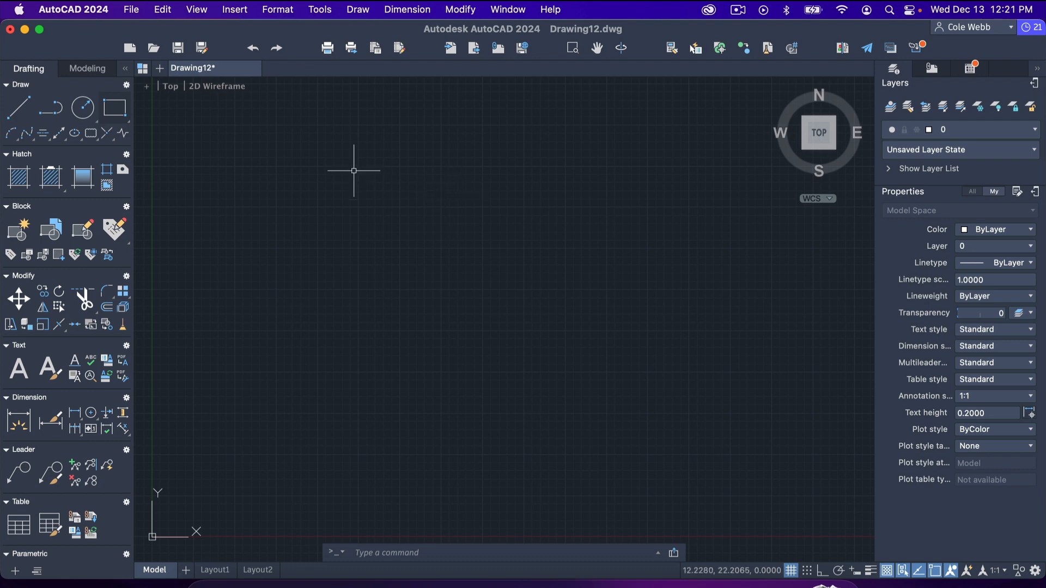
Draw a long horizontal rectangle about 22.4 by 5 units with the Rectangle tool in the upper part of the drawing
left_click(115, 108)
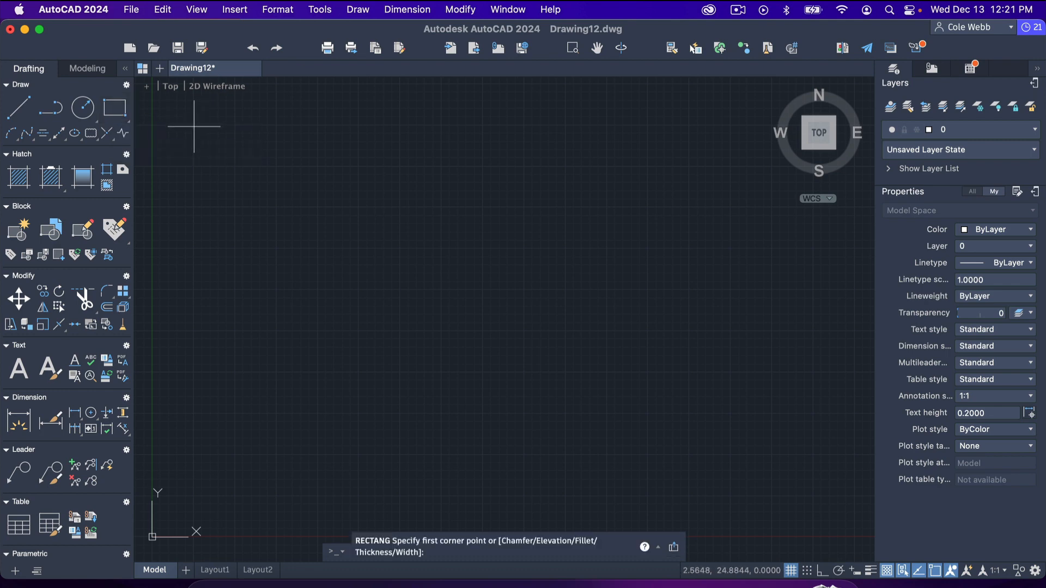
left_click(194, 126)
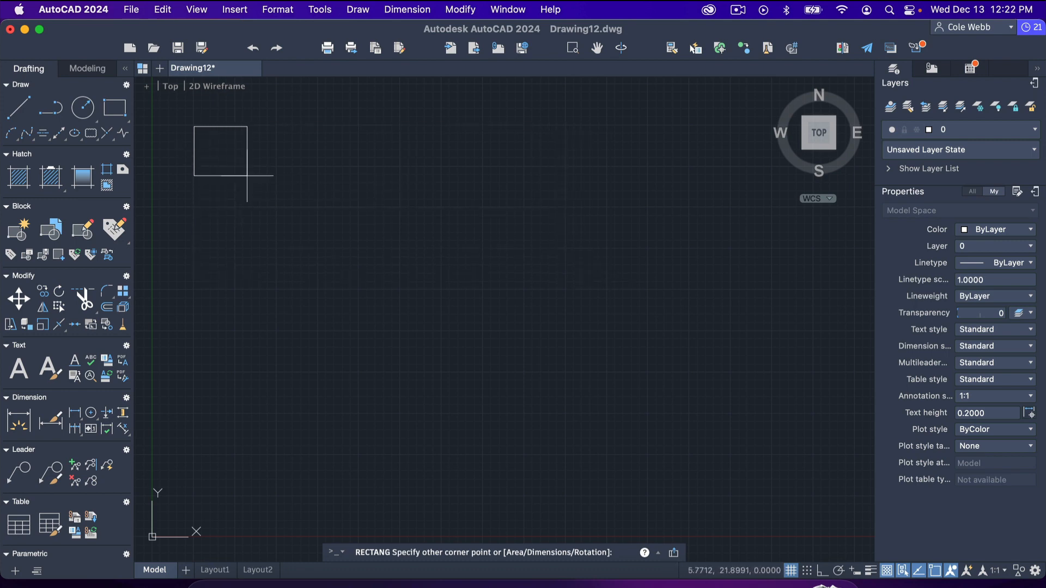
left_click(564, 208)
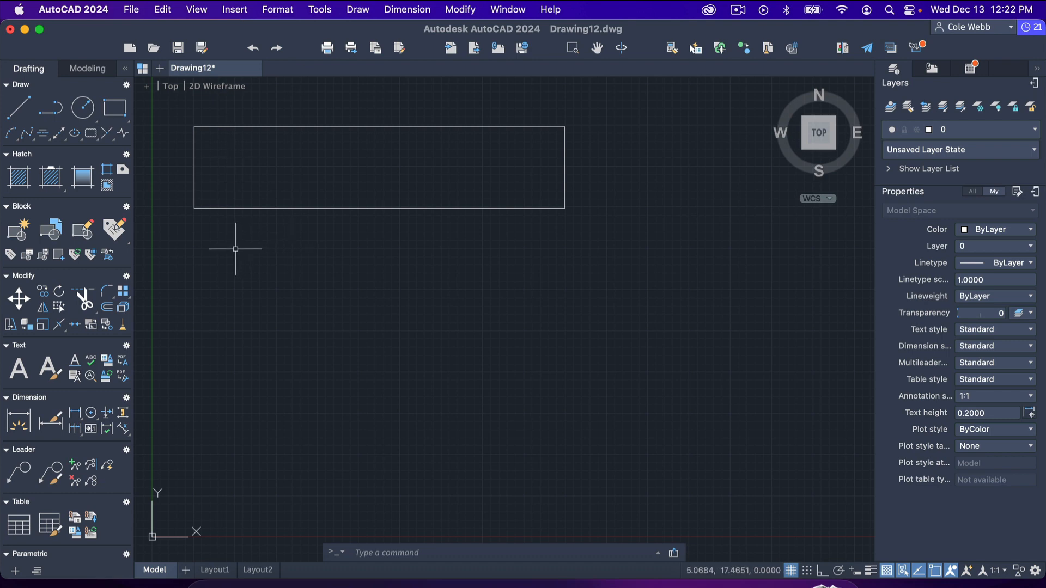
Turn on dynamic input so prompts and dimensions appear beside the cursor
left_click(855, 571)
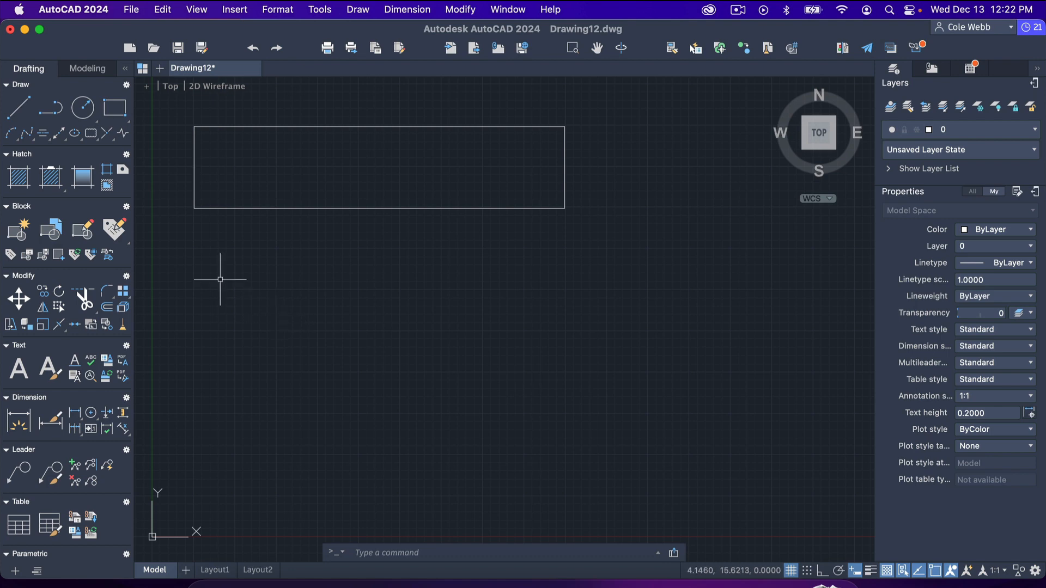
left_click(194, 249)
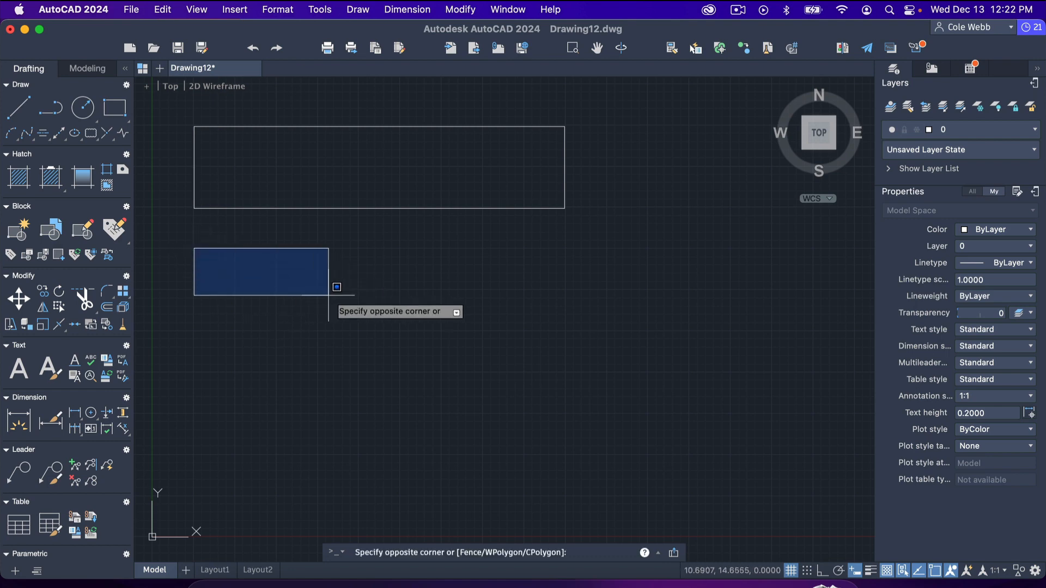
left_click(240, 282)
Draw a 20 by 20 square with the Rectangle tool below the long rectangle
left_click(114, 107)
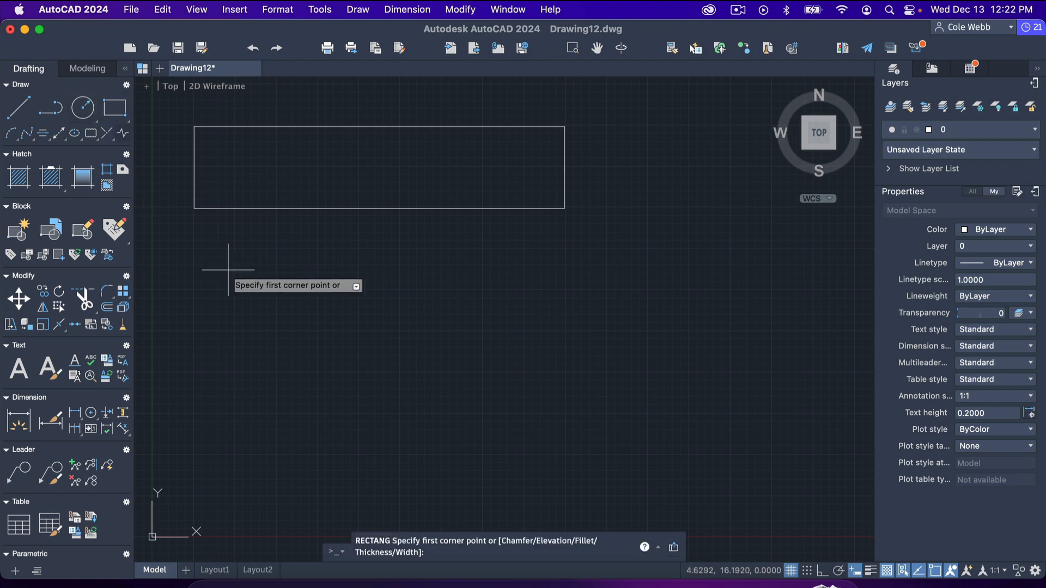
left_click(194, 248)
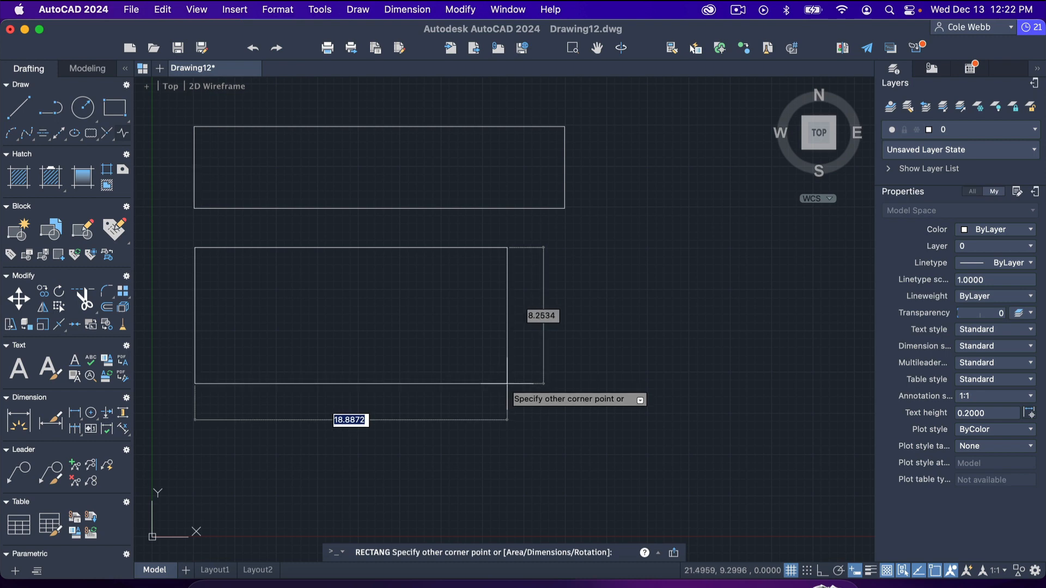
type("20")
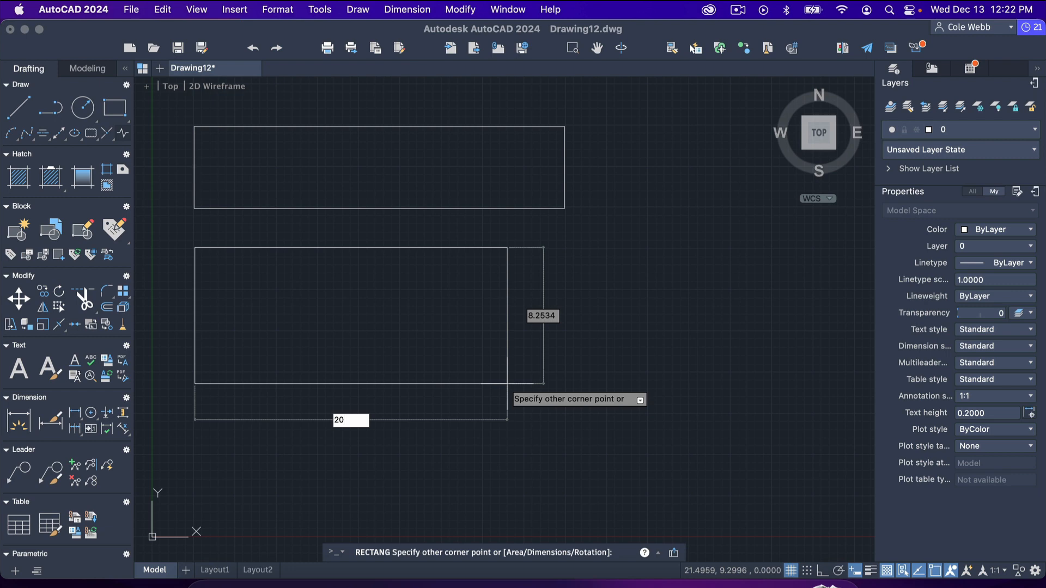
key("Tab")
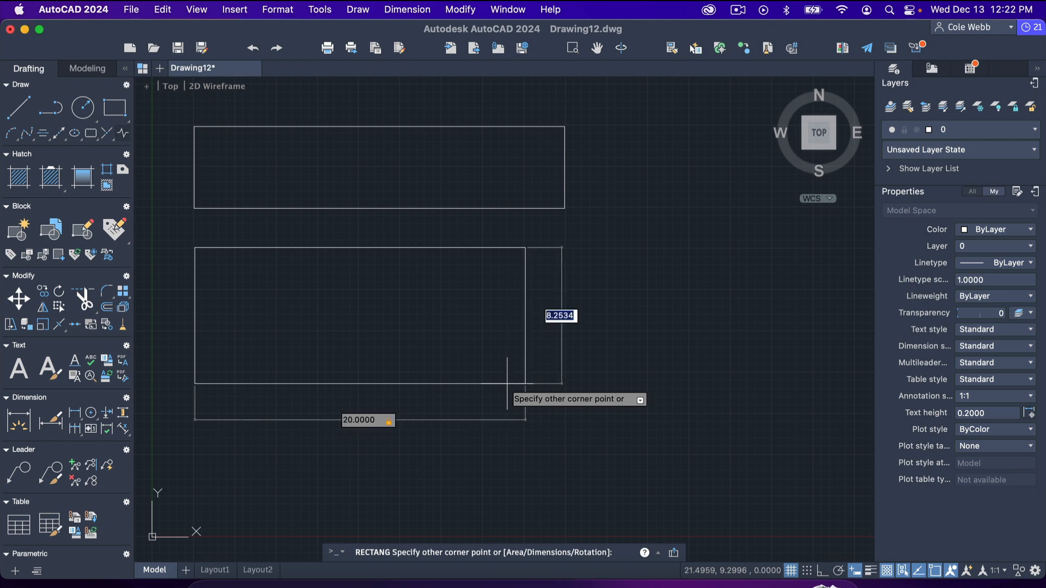
type("20")
key("Return")
scroll(506, 384, "down", 5)
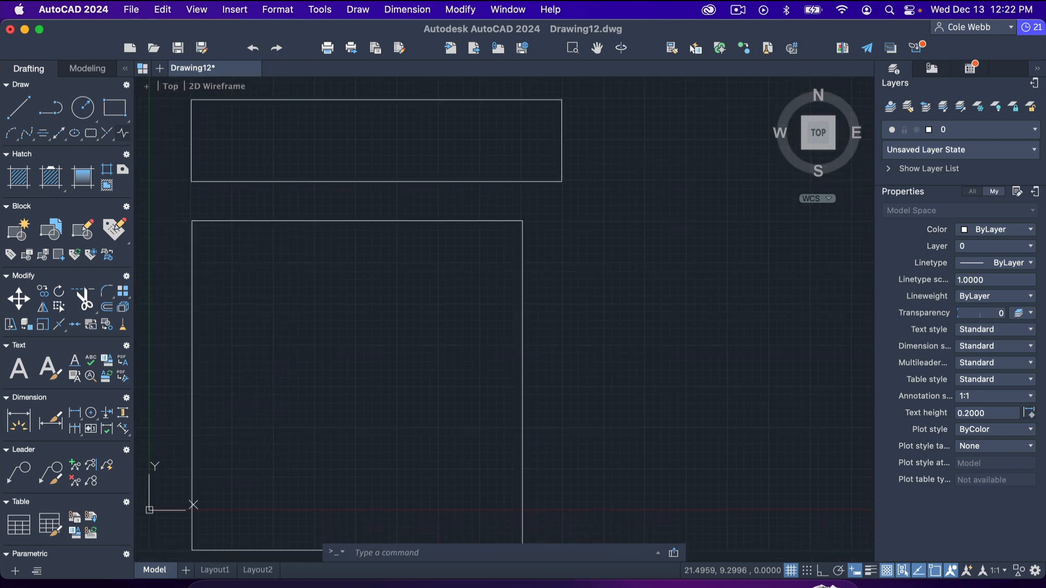
scroll(508, 375, "up", 3)
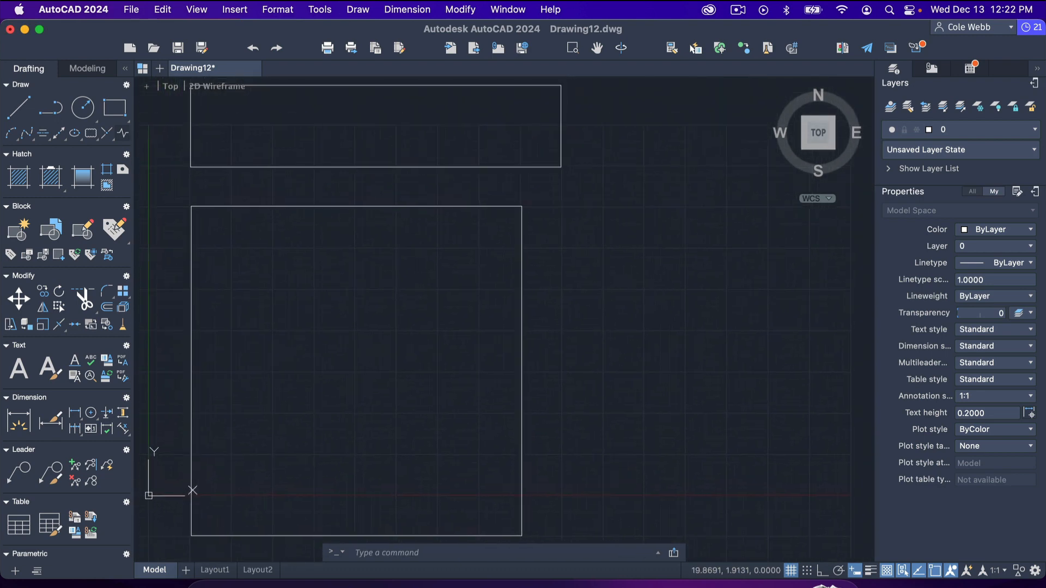
scroll(508, 376, "down", 3)
scroll(507, 383, "down", 1)
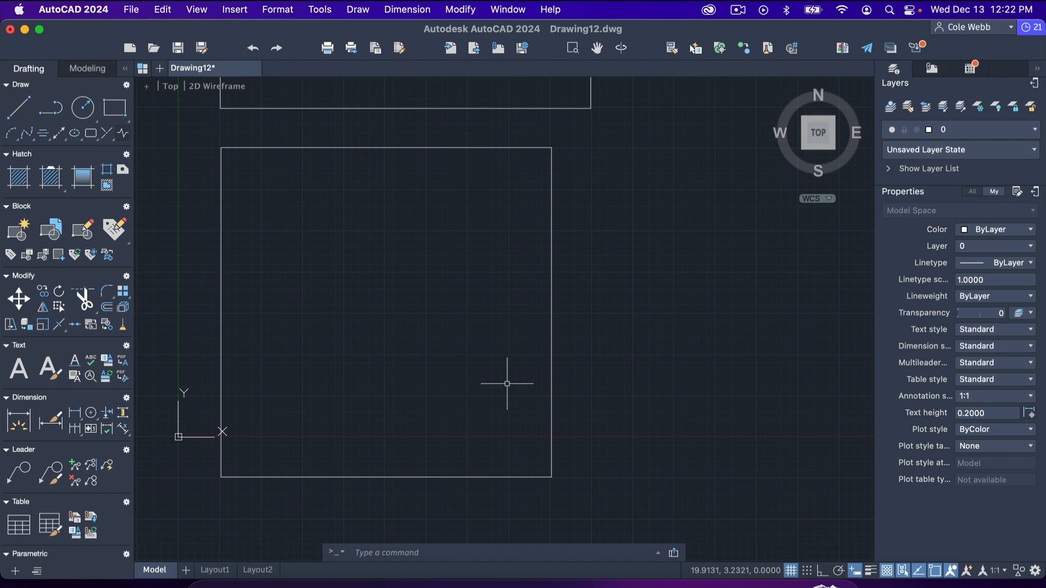
Undo the 20 by 20 square
key("super+z")
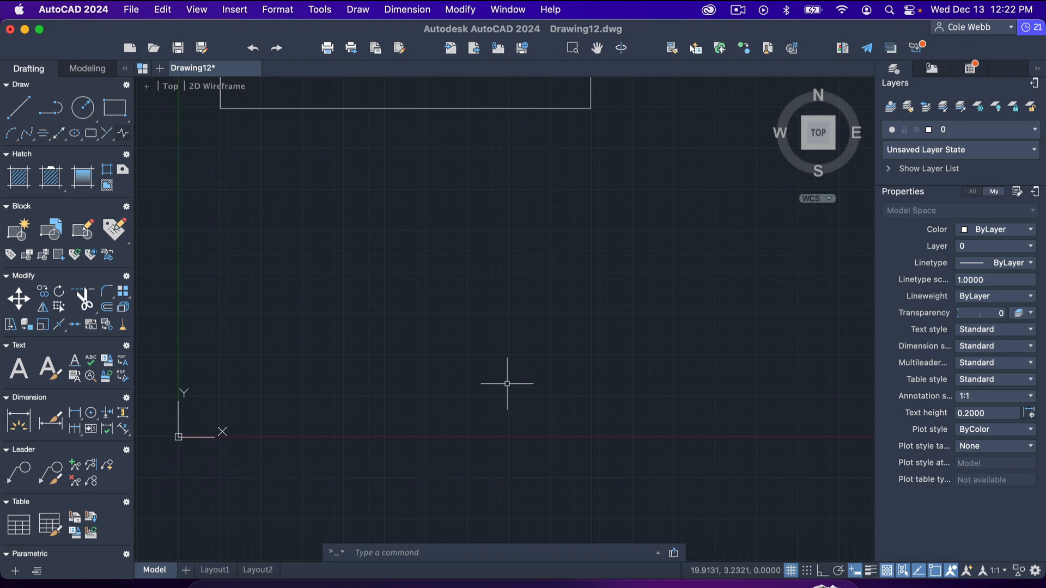
scroll(507, 384, "up", 5)
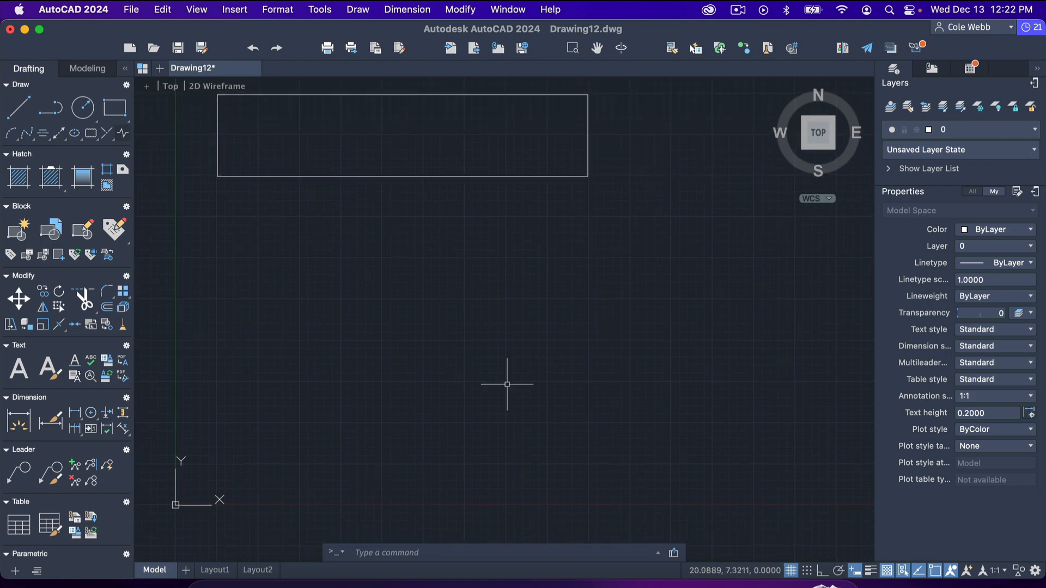
scroll(325, 218, "up", 2)
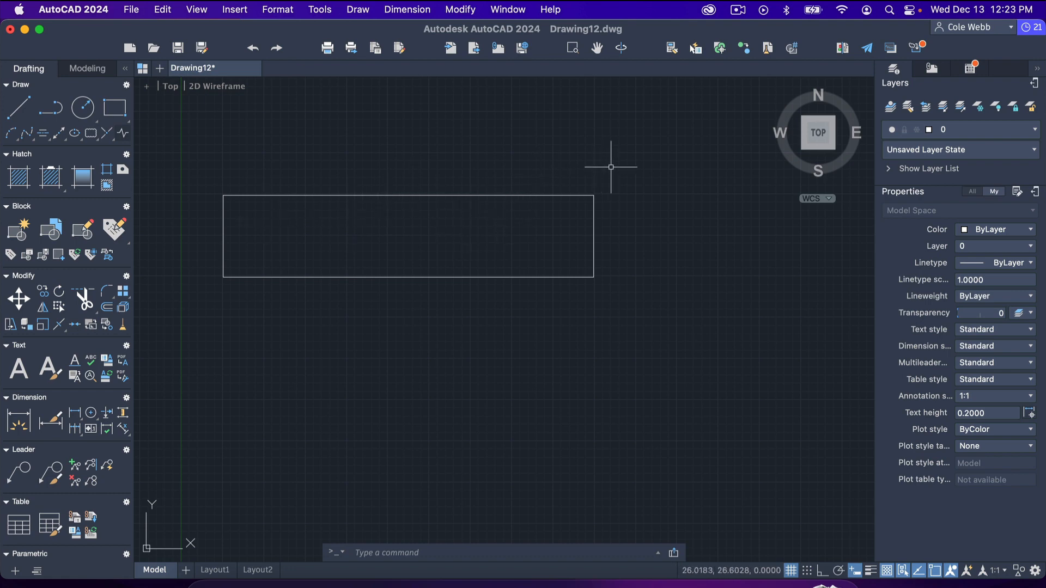
Move the rectangle straight down by its own height, from its upper-right corner to its lower-right corner
mouse_move(631, 158)
left_mouse_down()
mouse_move(305, 168)
mouse_move(164, 221)
mouse_move(361, 364)
mouse_move(597, 272)
left_mouse_up()
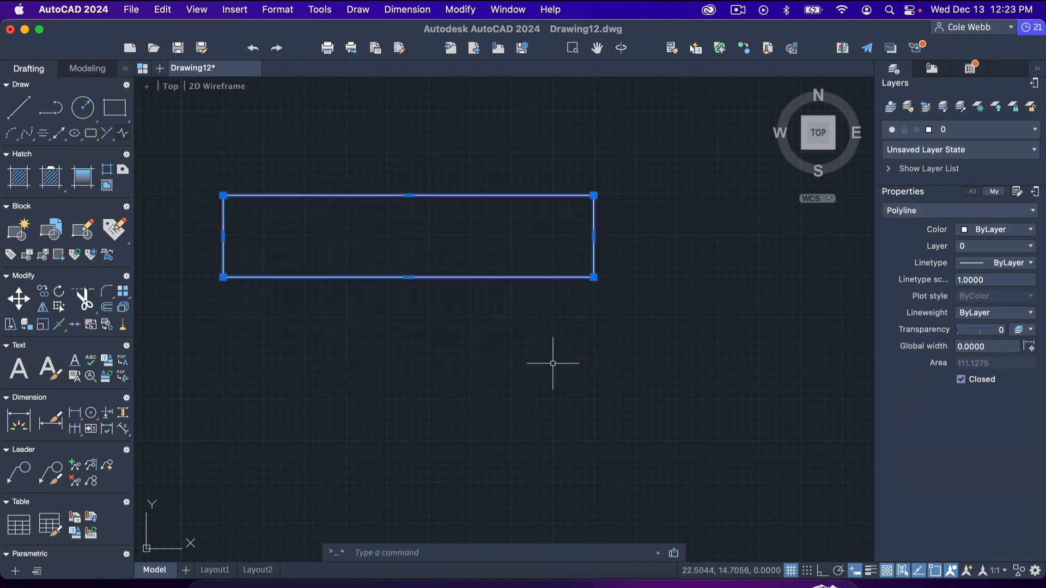
left_click(18, 299)
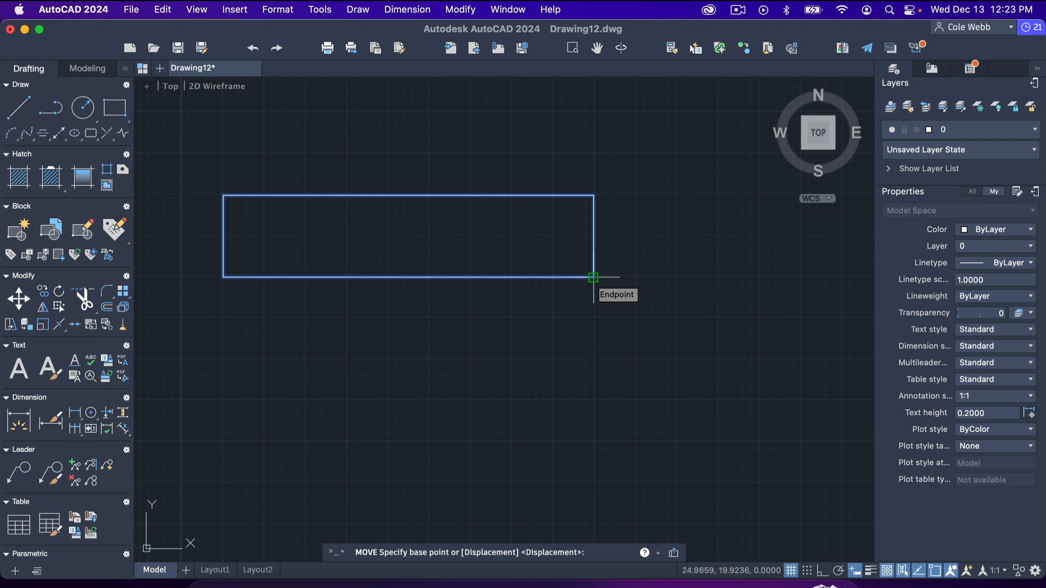
left_click(594, 195)
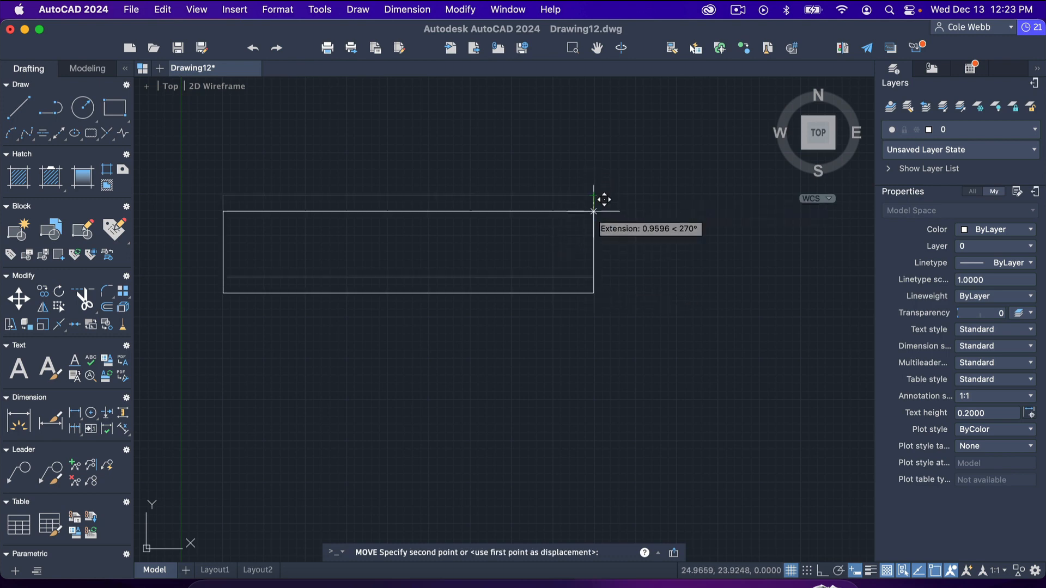
left_click(593, 277)
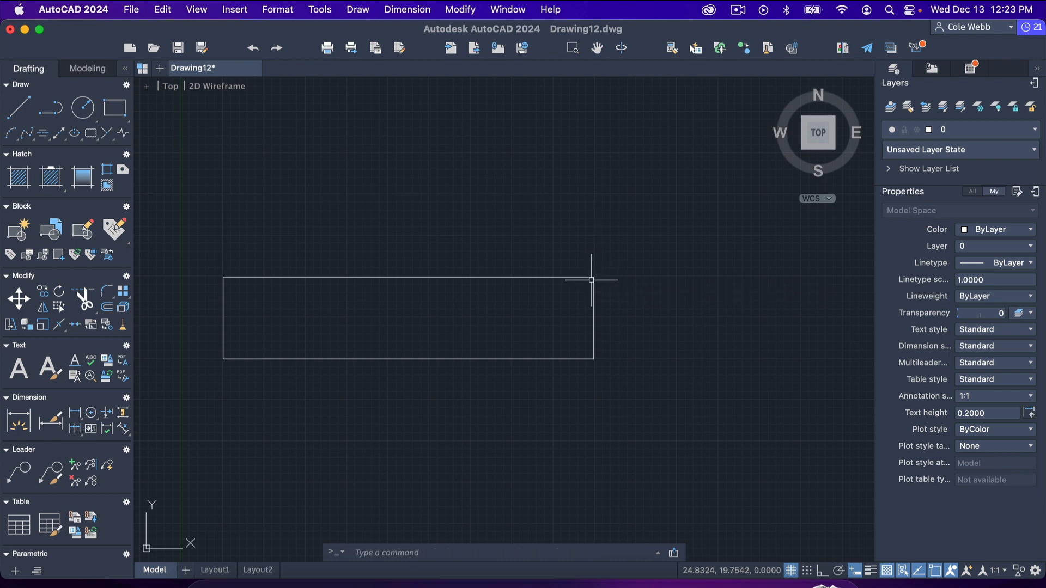
Copy the rectangle from its upper-right corner to a point about 7.3 units straight above
left_click(43, 293)
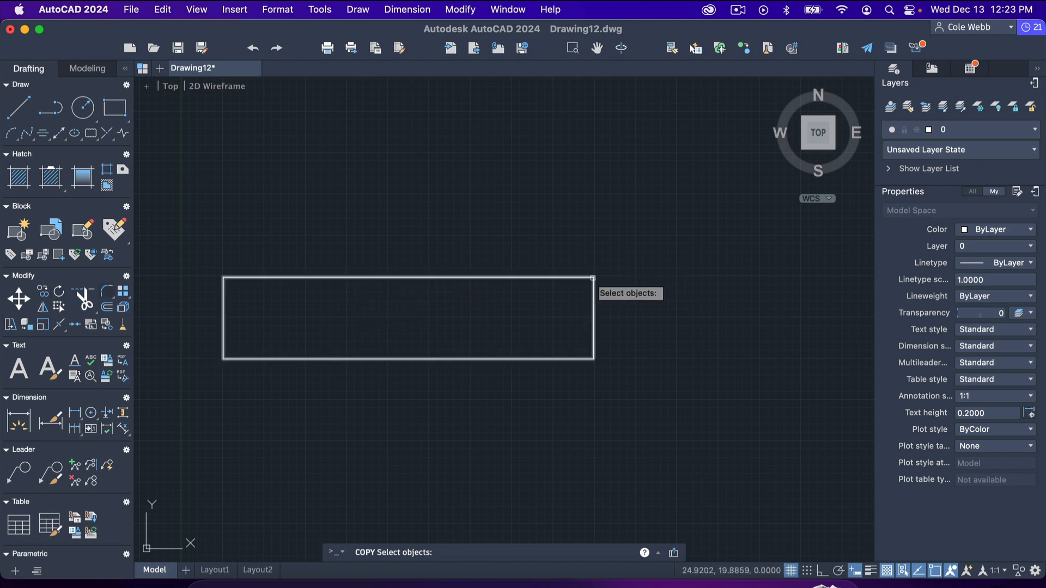
key("Escape")
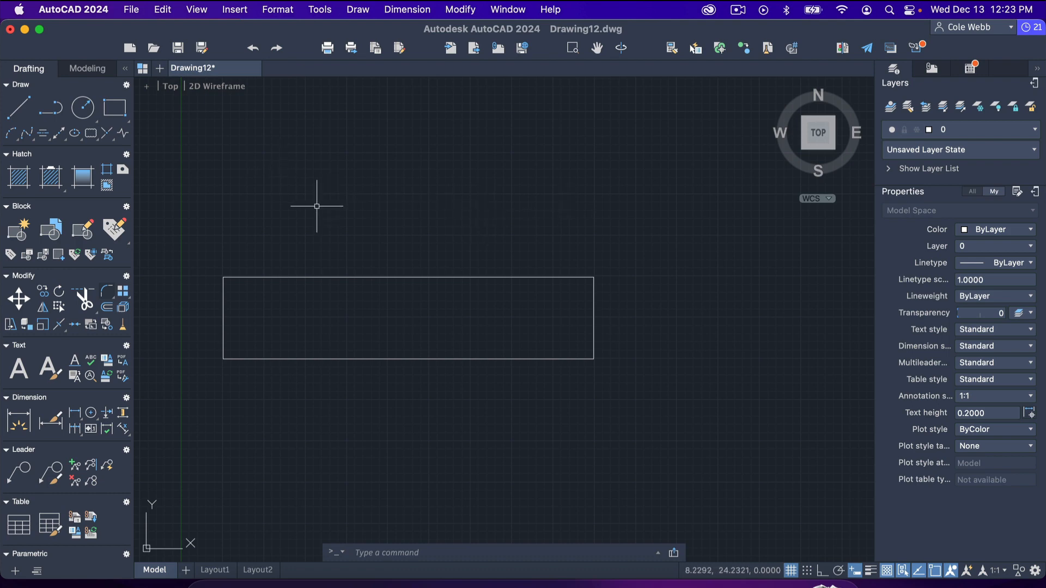
mouse_move(317, 145)
left_mouse_down()
mouse_move(539, 302)
mouse_move(501, 411)
mouse_move(258, 342)
mouse_move(250, 191)
left_mouse_up()
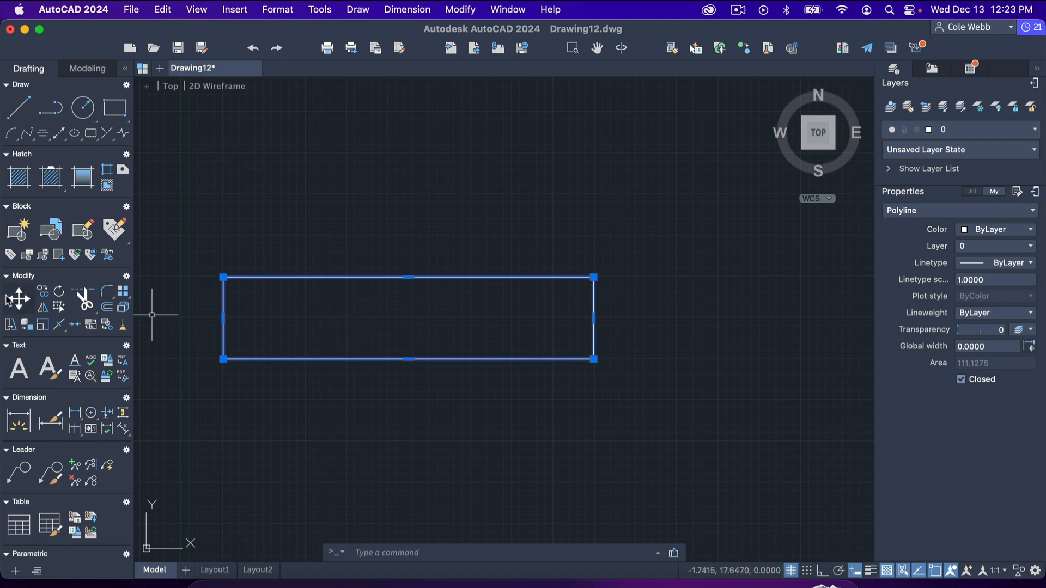
left_click(42, 292)
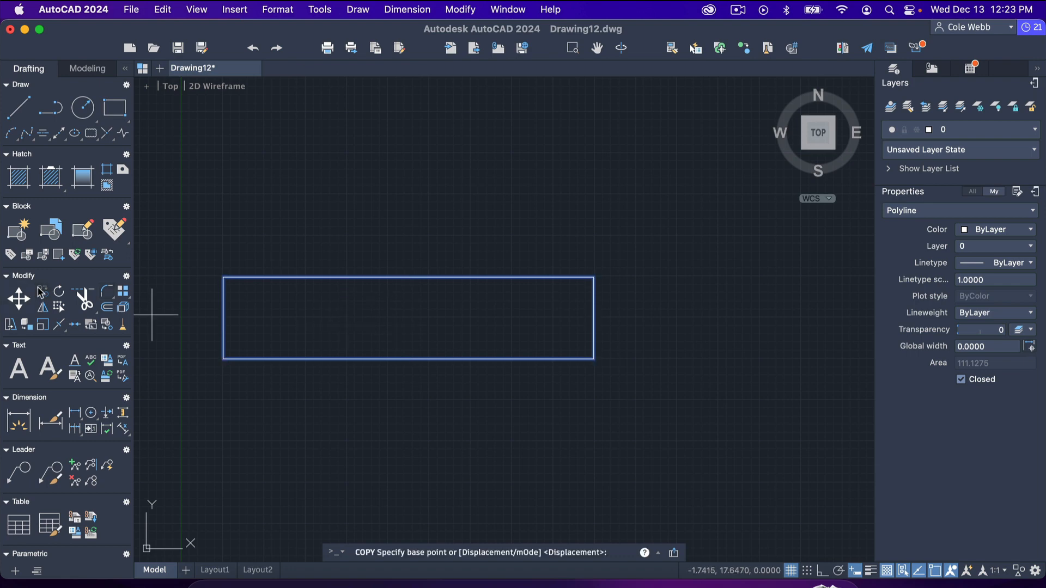
left_click(593, 278)
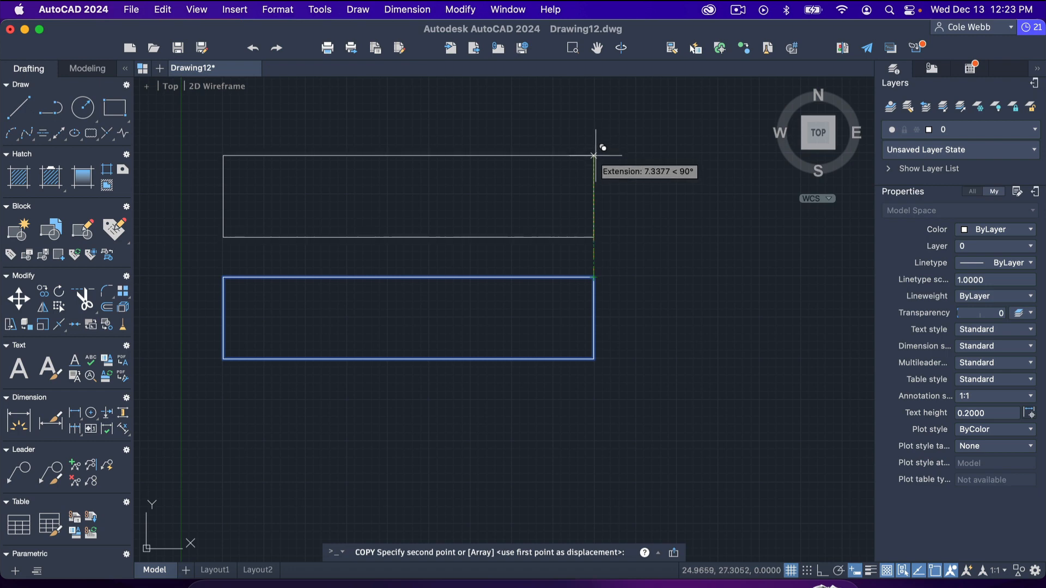
left_click(594, 155)
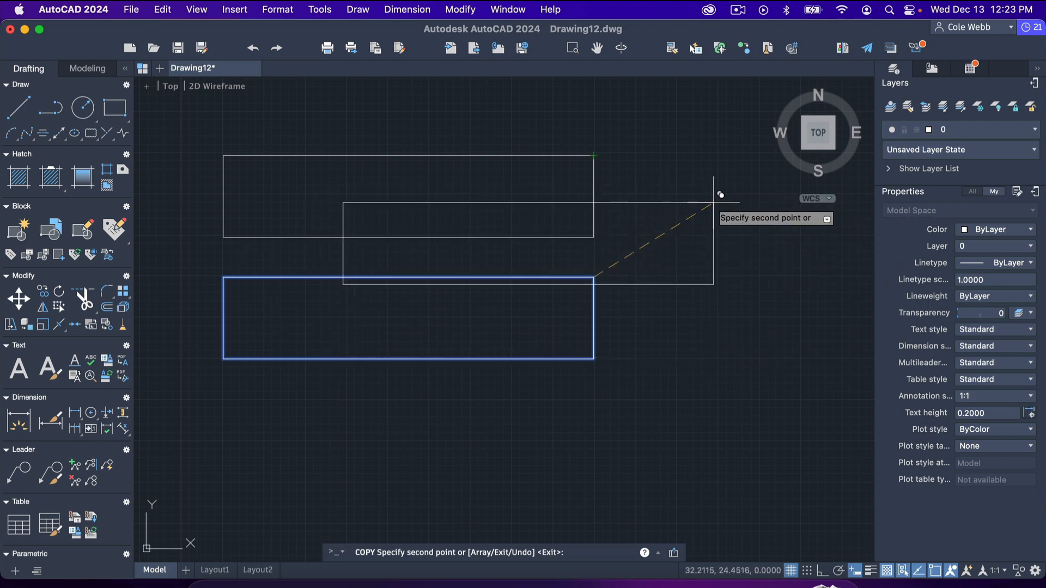
Finish the Copy command and undo the copied rectangle above the original
key("Return")
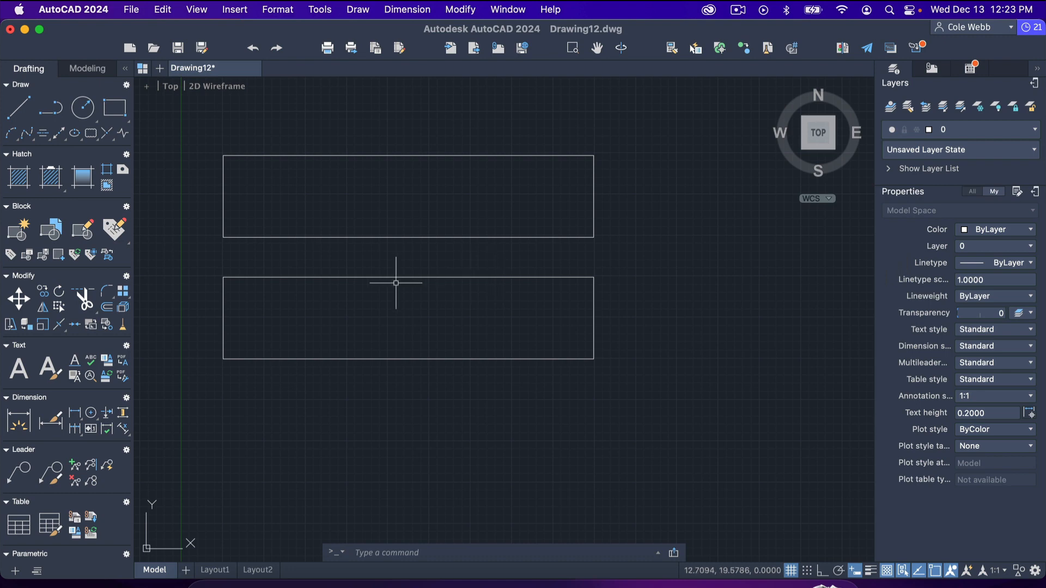
key("super+z")
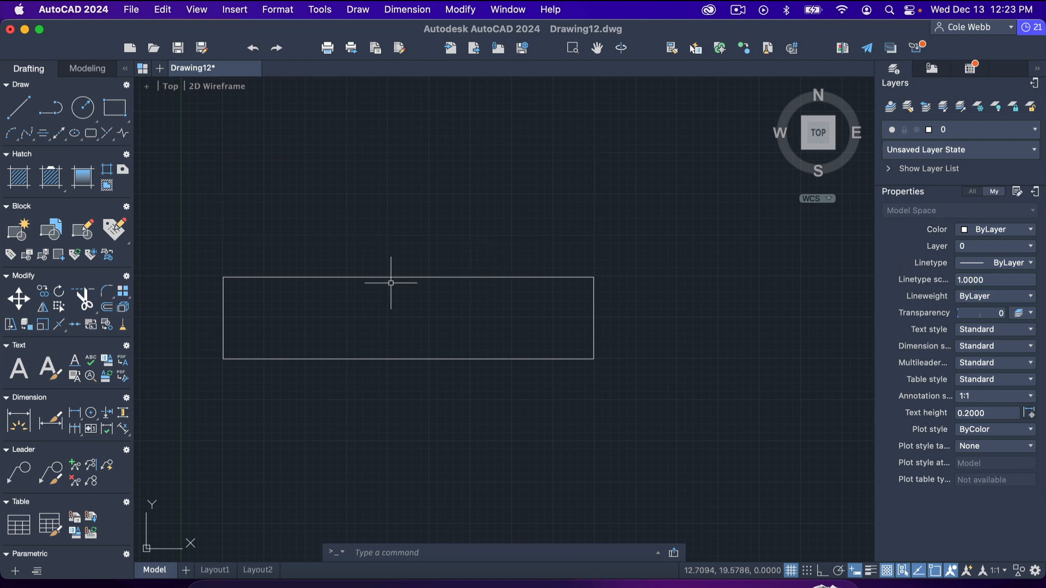
Mirror the rectangle upward across a horizontal line through its upper-right corner, keeping the source object
left_click(44, 308)
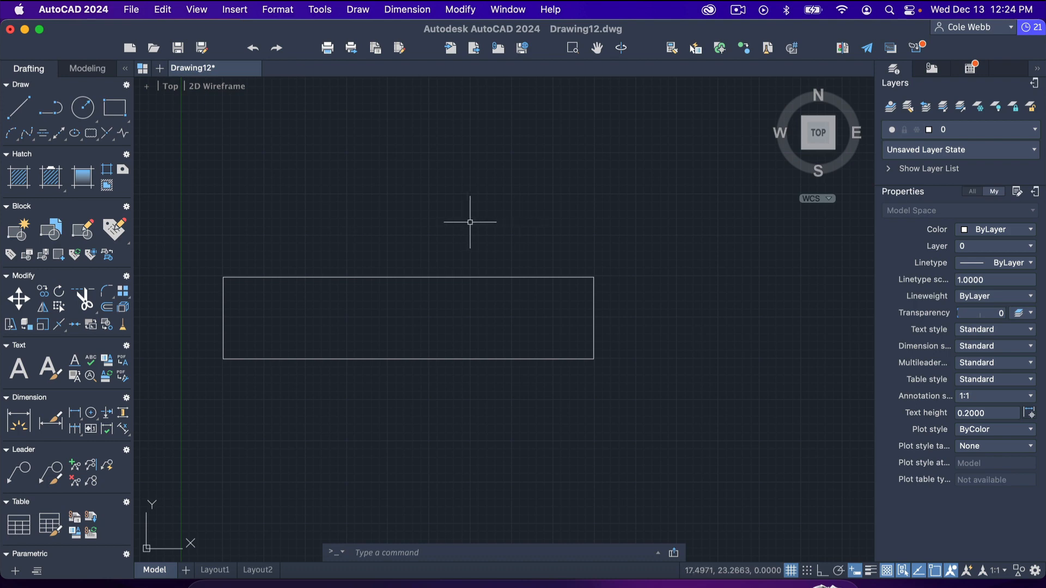
mouse_move(480, 222)
left_mouse_down()
mouse_move(322, 280)
mouse_move(327, 401)
left_mouse_up()
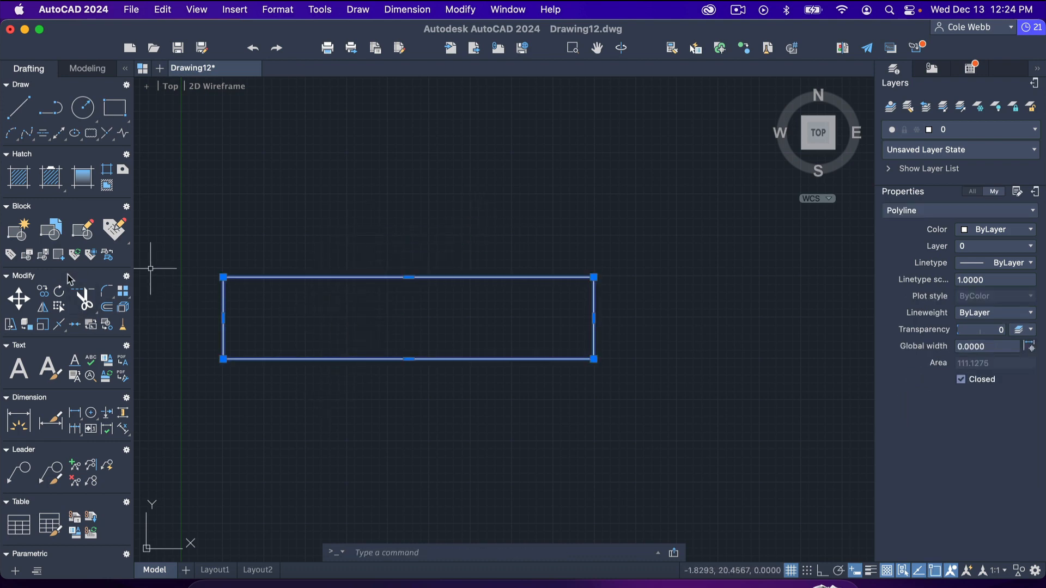
left_click(44, 307)
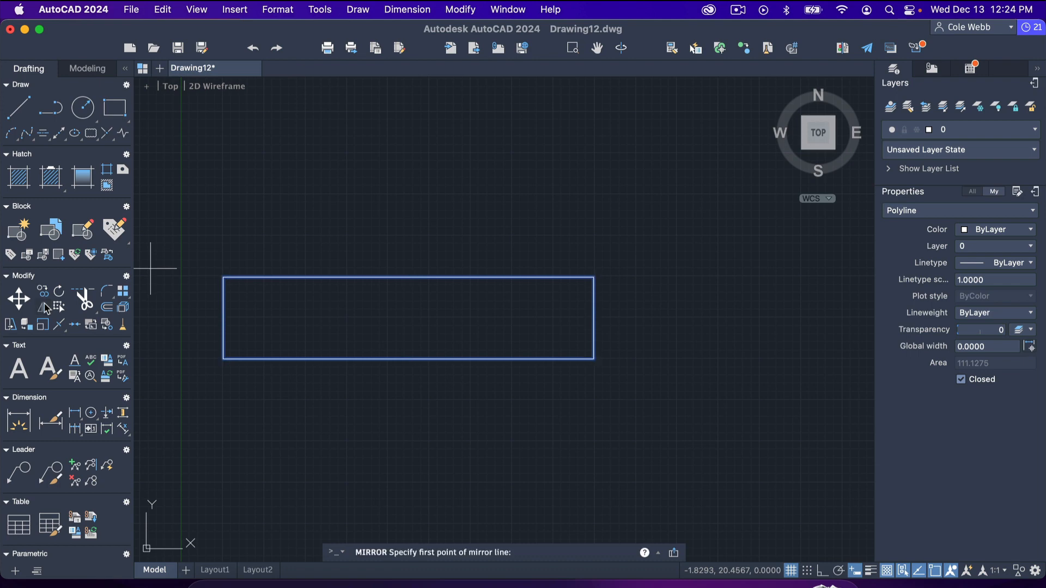
left_click(594, 278)
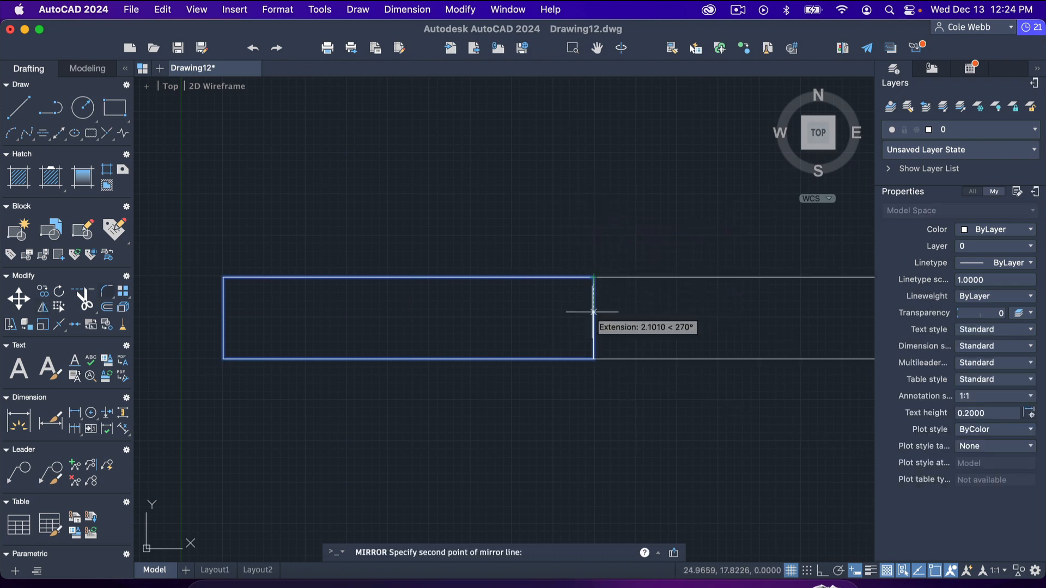
left_click(632, 278)
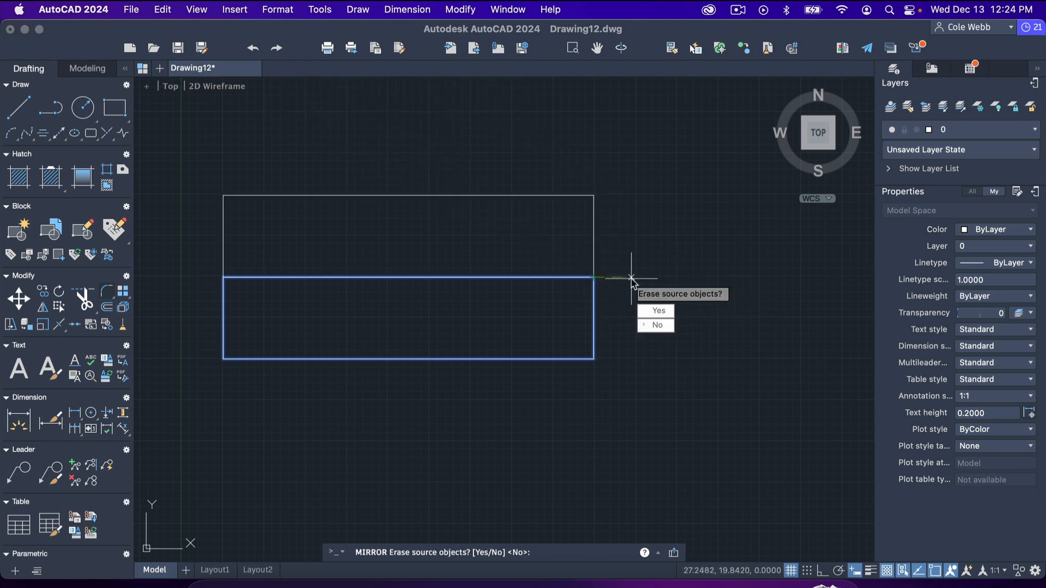
left_click(657, 326)
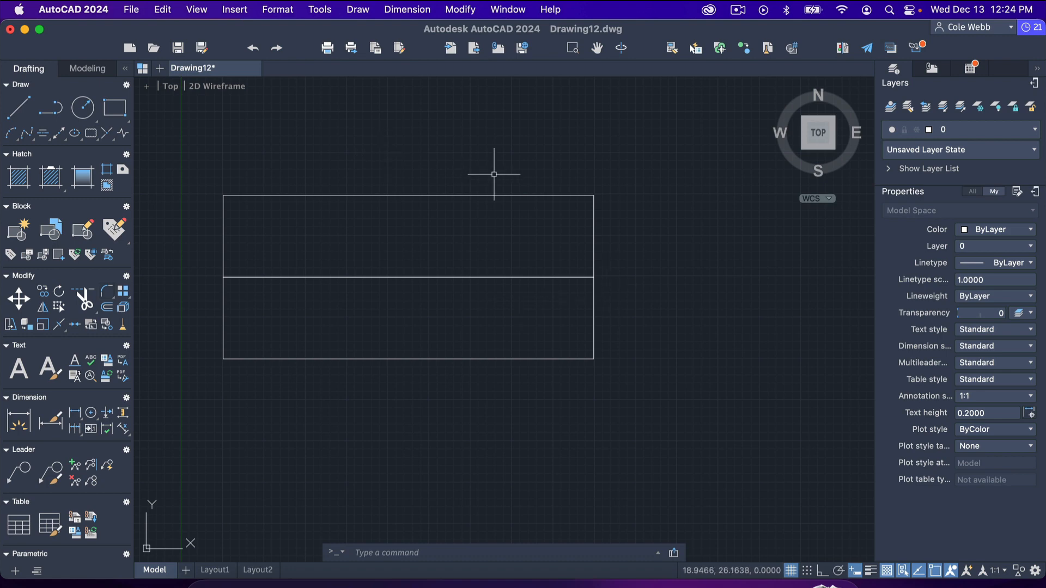
Select both stacked rectangles with a crossing window and delete them
mouse_move(494, 174)
left_mouse_down()
mouse_move(338, 216)
mouse_move(292, 379)
mouse_move(372, 420)
left_mouse_up()
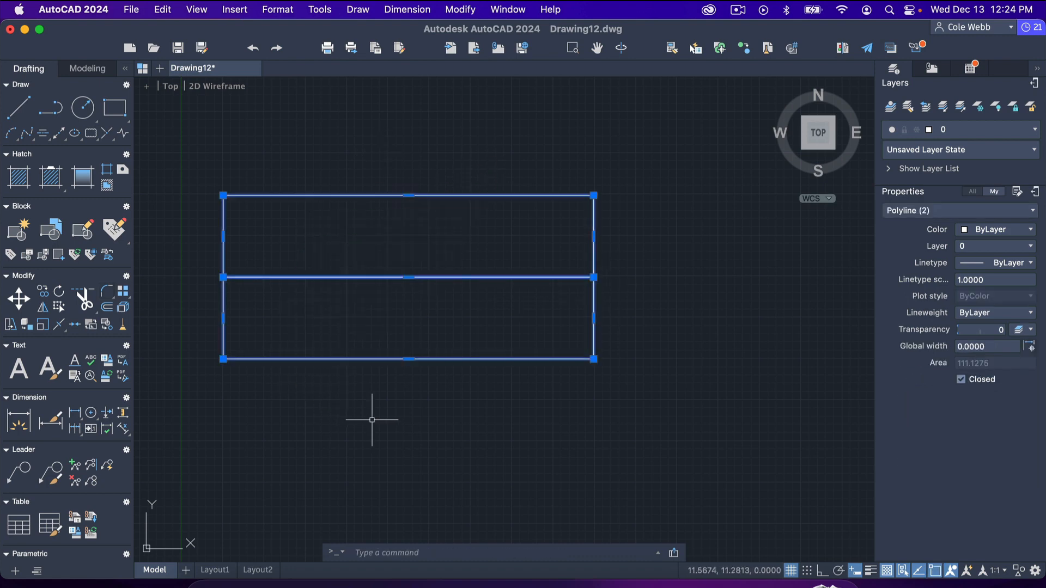
key("Delete")
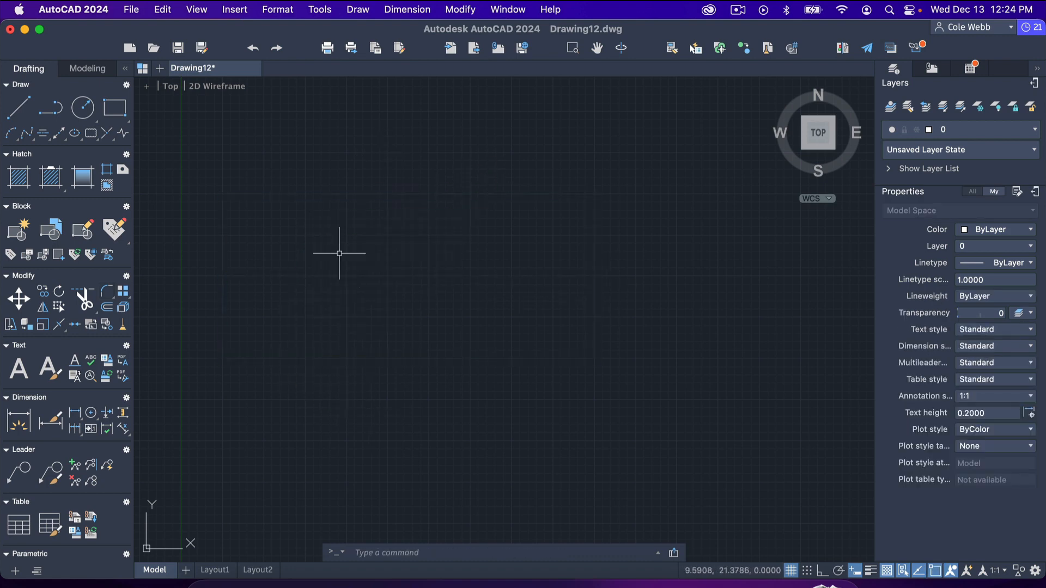
Draw two overlapping circles by center and radius, one with a radius of about 5.3 and a larger one to its right
left_click(85, 111)
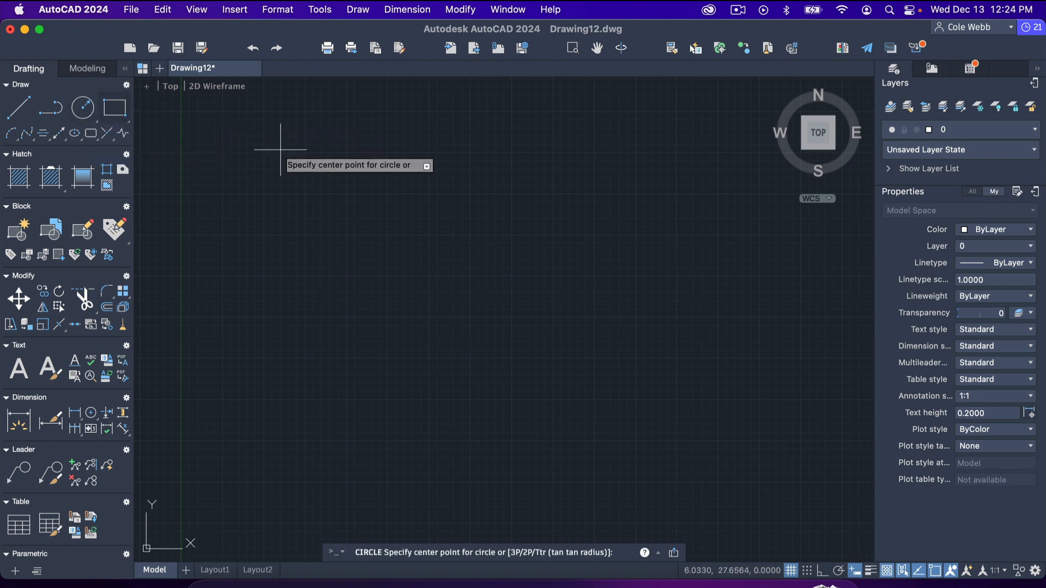
left_click(223, 152)
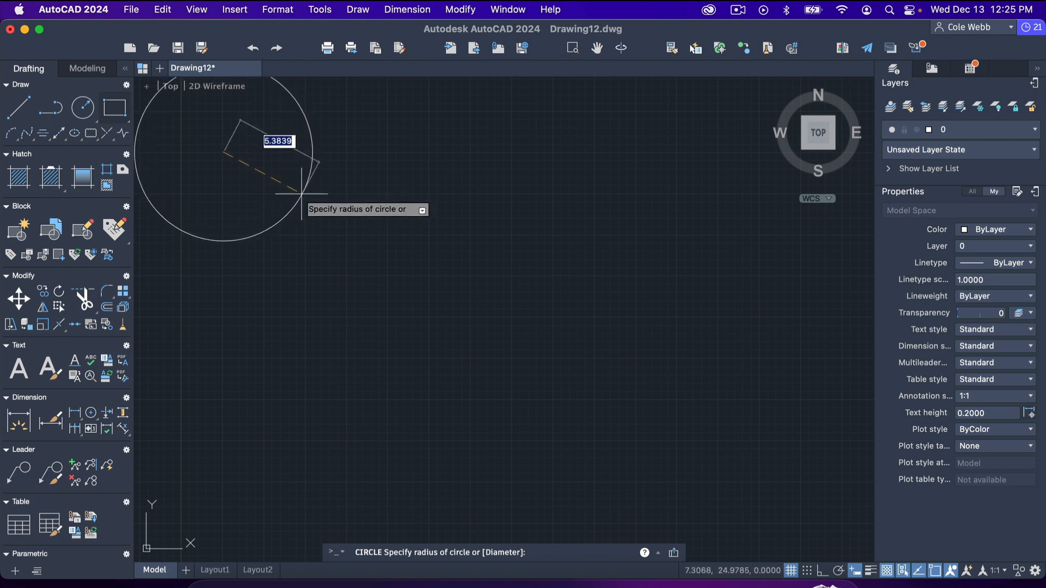
left_click(301, 193)
left_click(84, 111)
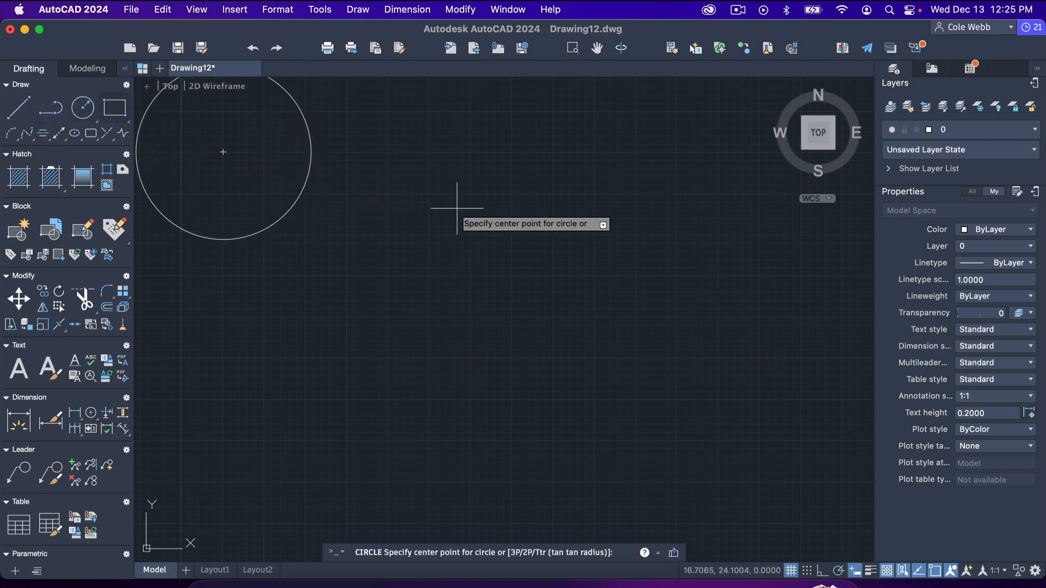
left_click(427, 194)
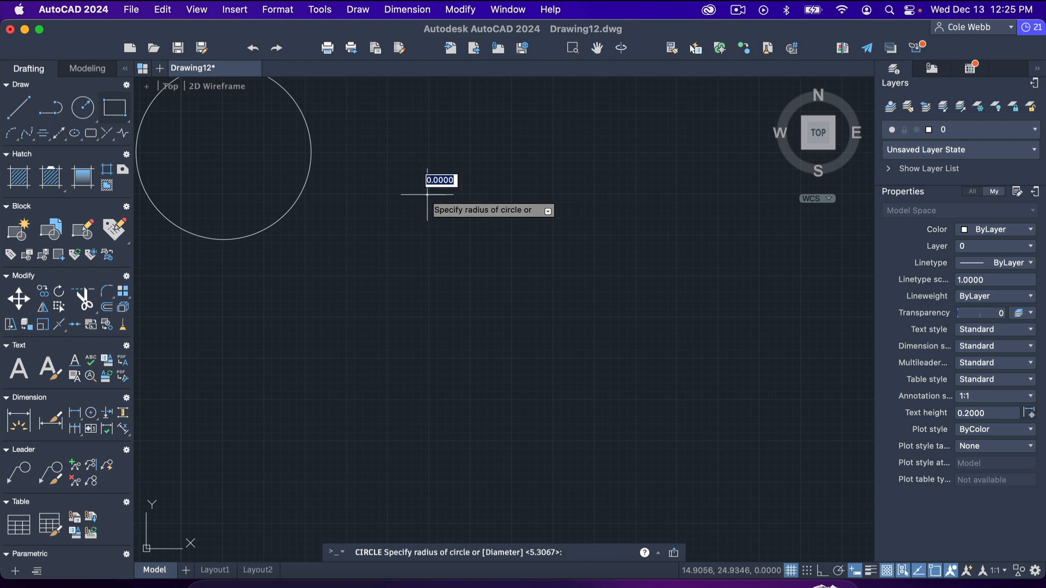
left_click(574, 240)
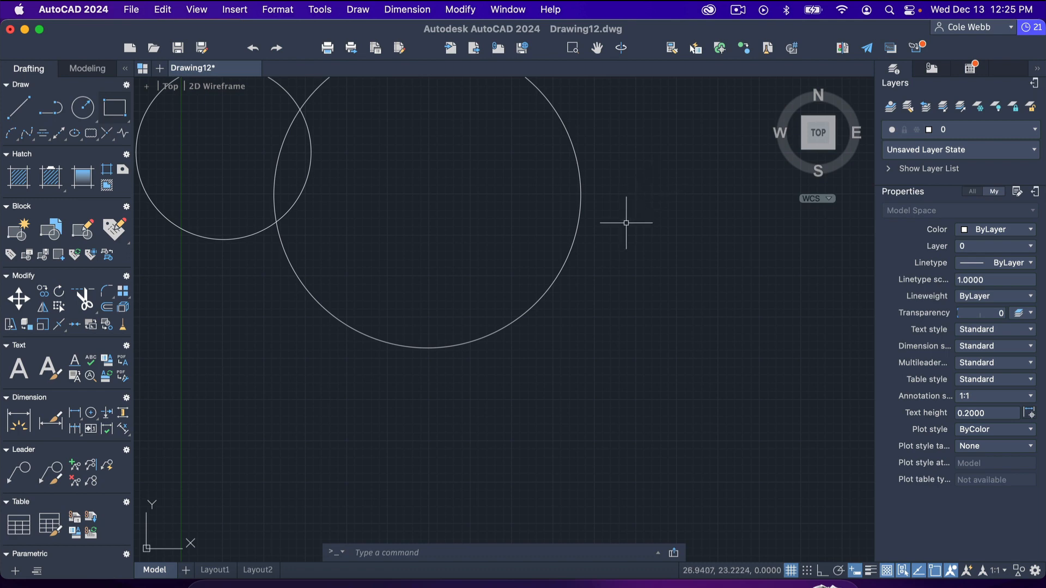
Select both circles with a crossing window and delete them
mouse_move(642, 289)
left_mouse_down()
mouse_move(714, 350)
mouse_move(612, 412)
mouse_move(671, 230)
left_mouse_up()
mouse_move(553, 381)
left_mouse_down()
mouse_move(509, 374)
mouse_move(159, 175)
mouse_move(362, 96)
left_mouse_up()
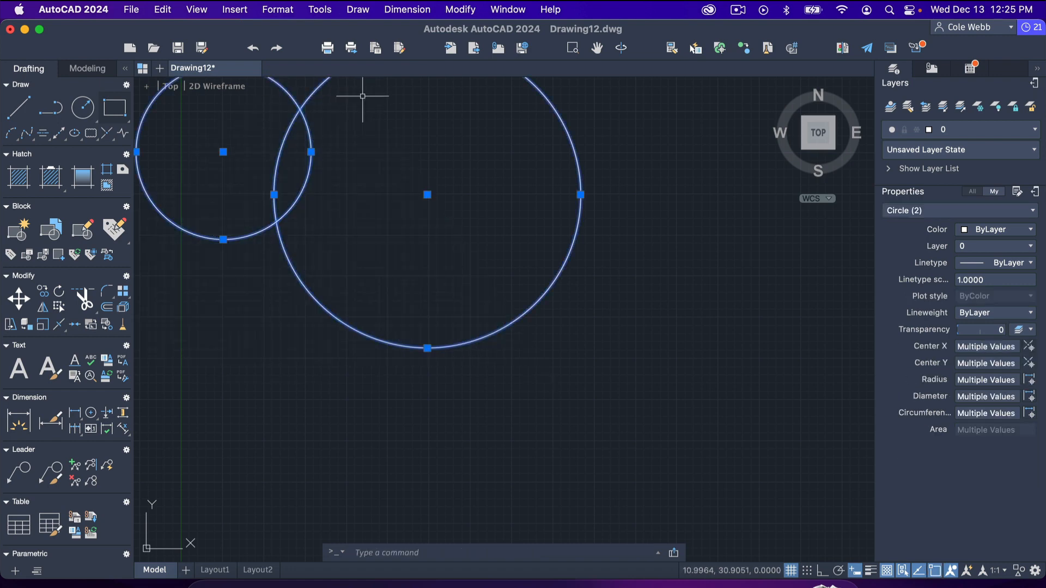
key("Delete")
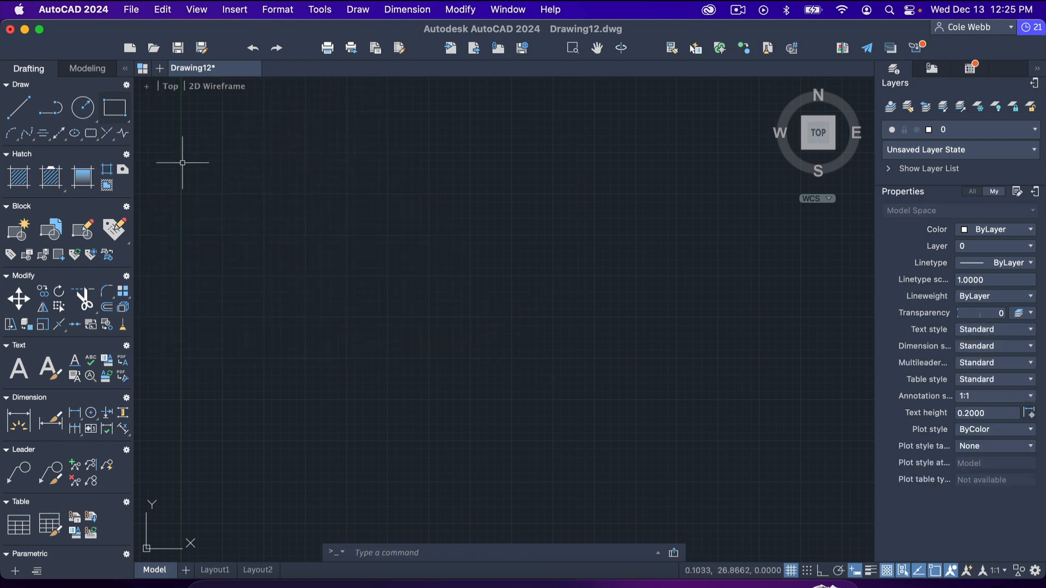
Draw a 20 by 20 square with the Rectangle tool in the empty drawing
left_click(117, 110)
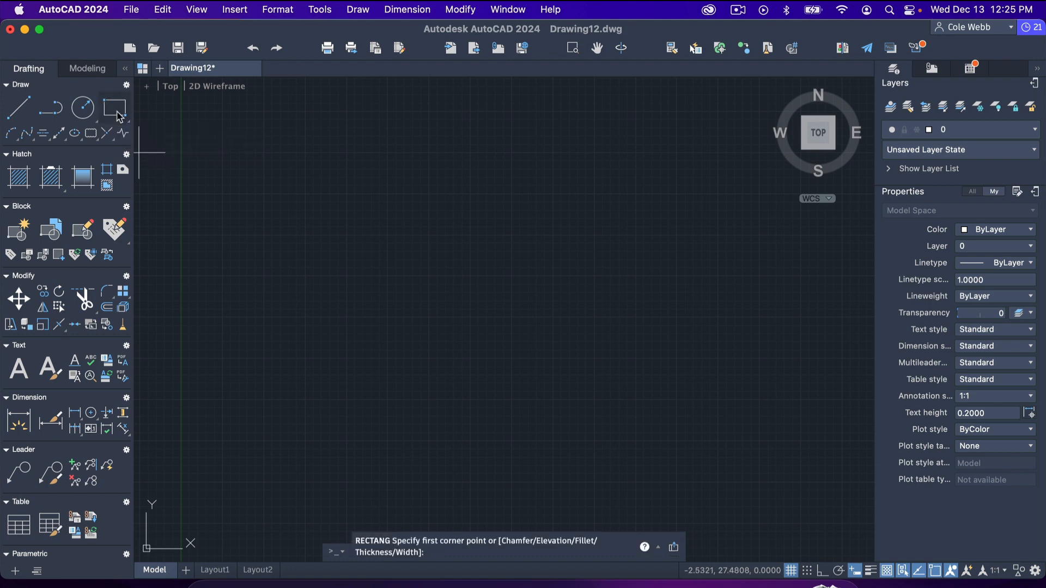
left_click(264, 152)
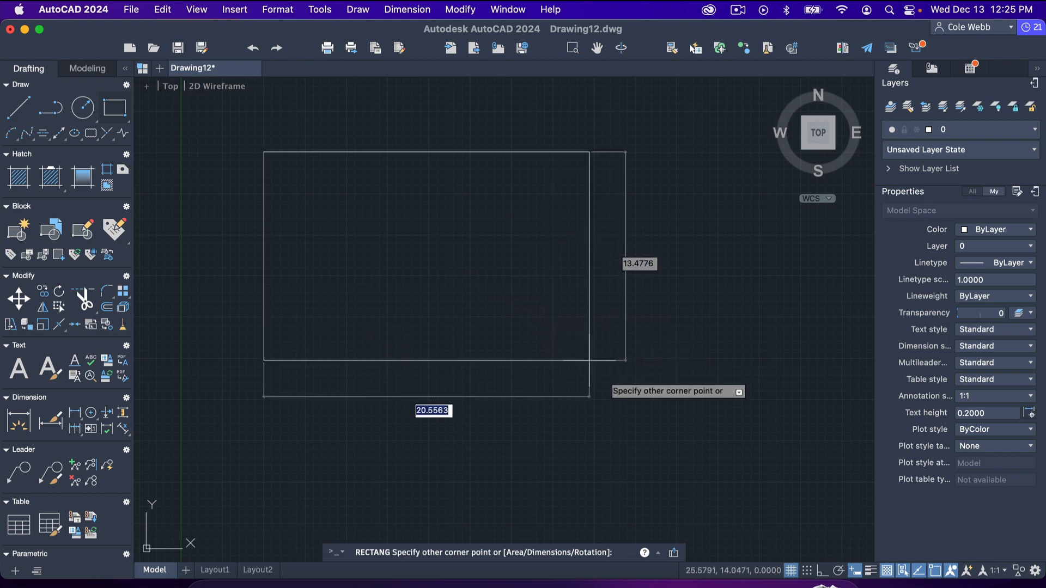
type("2")
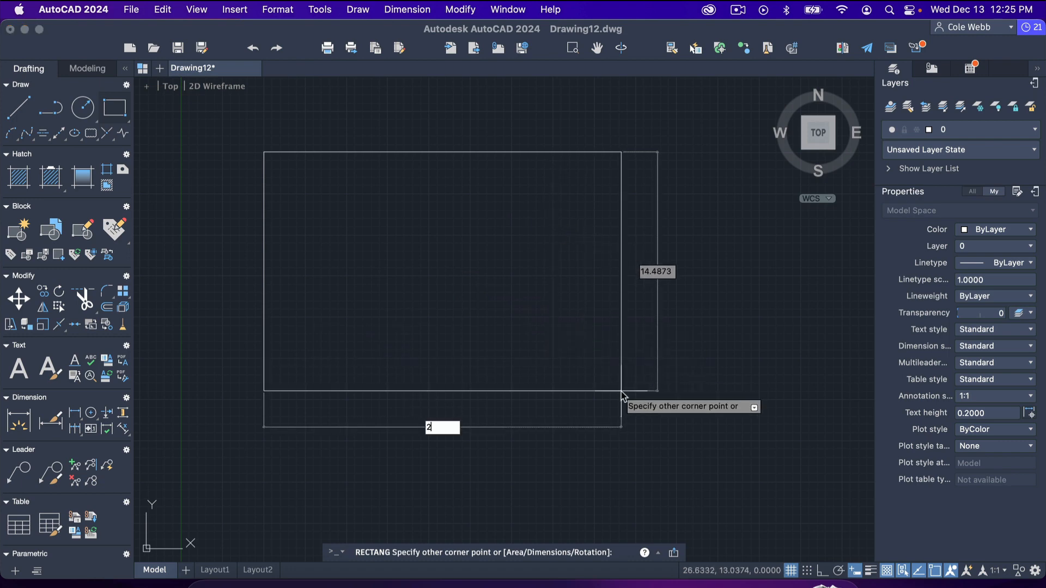
type("0")
key("Tab")
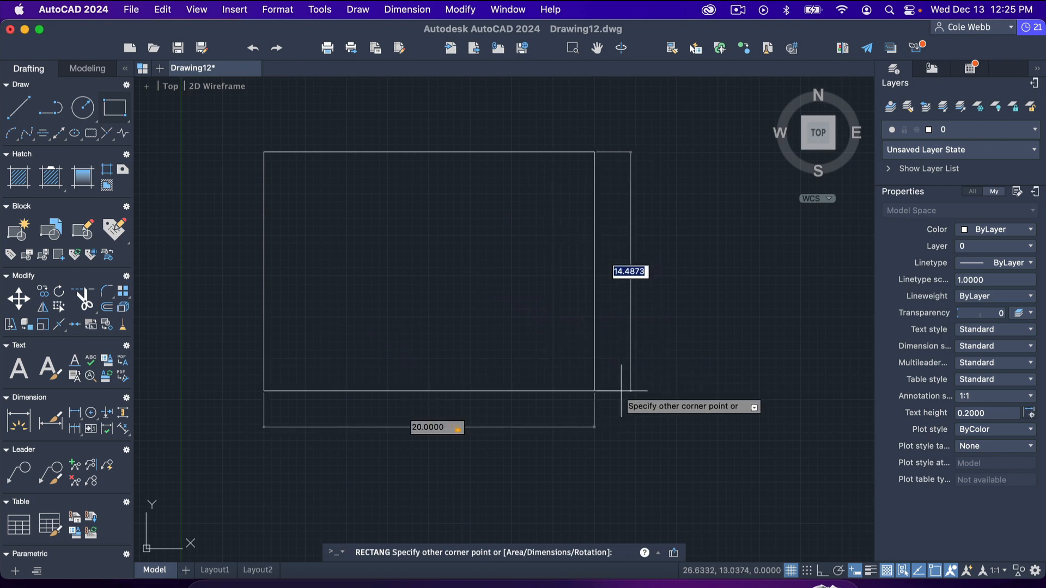
type("20")
key("Return")
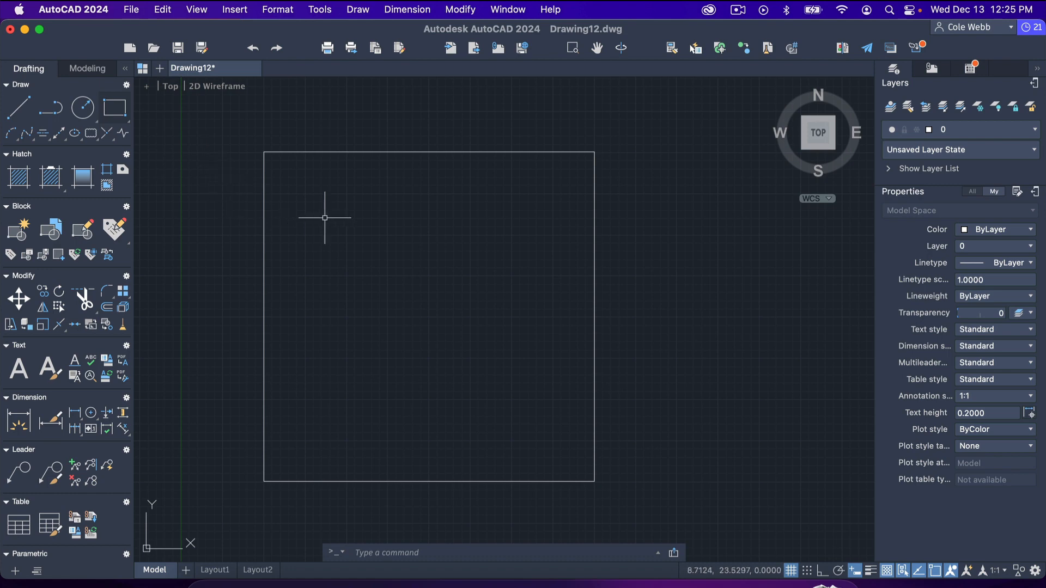
Switch to the Modeling tool set and change the 3D view to SW Isometric
left_click(90, 71)
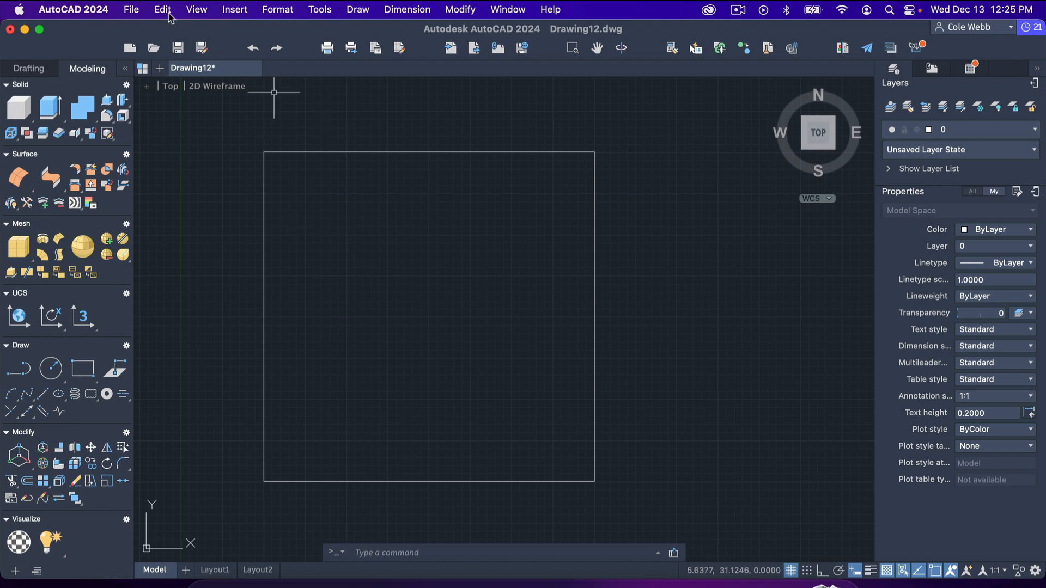
left_click(197, 10)
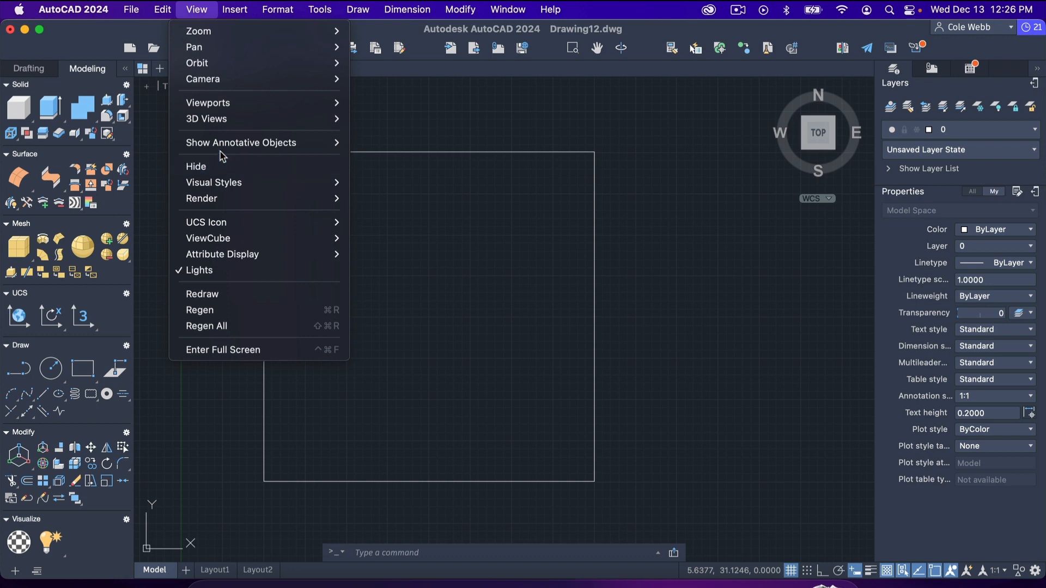
mouse_move(227, 122)
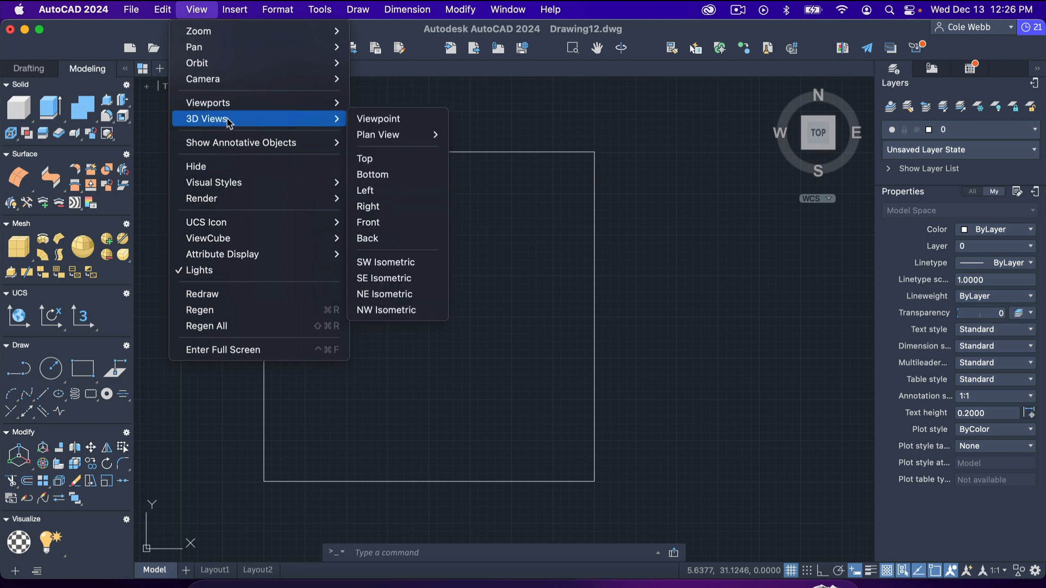
left_click(393, 263)
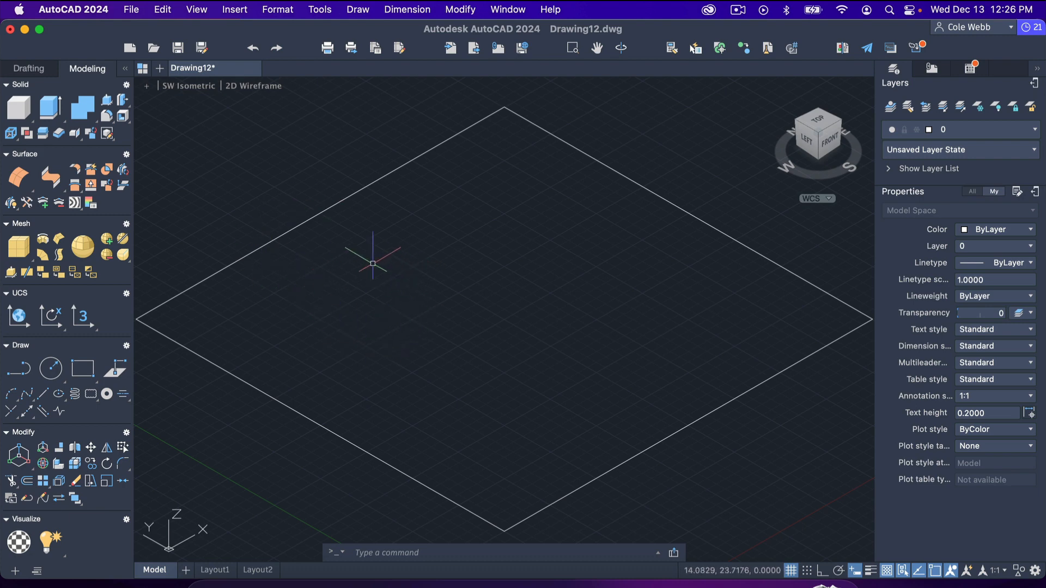
Extrude the square upward to a height of 20 to form a solid cube
left_click(309, 219)
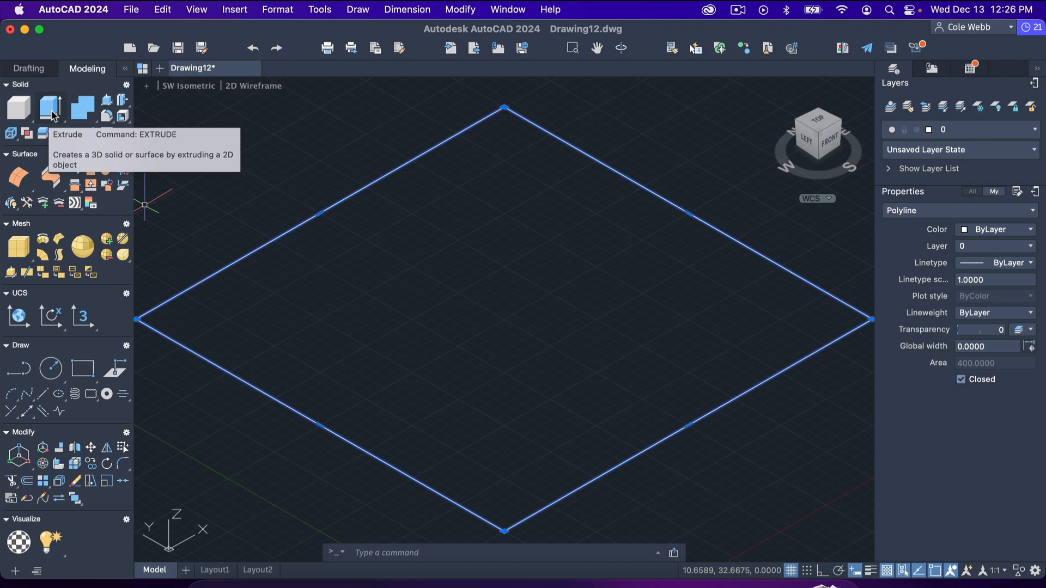
left_click(53, 115)
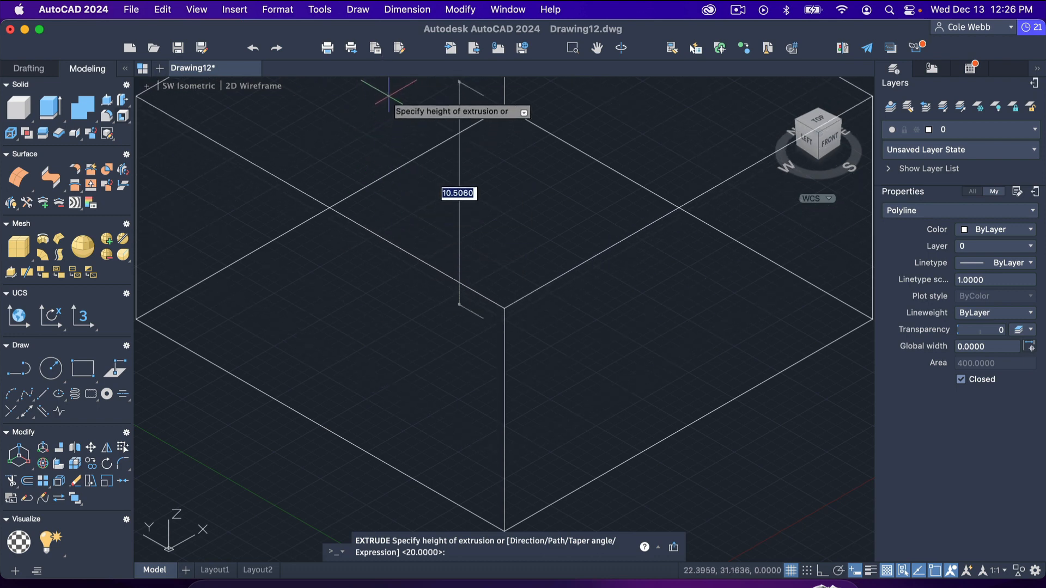
type("20")
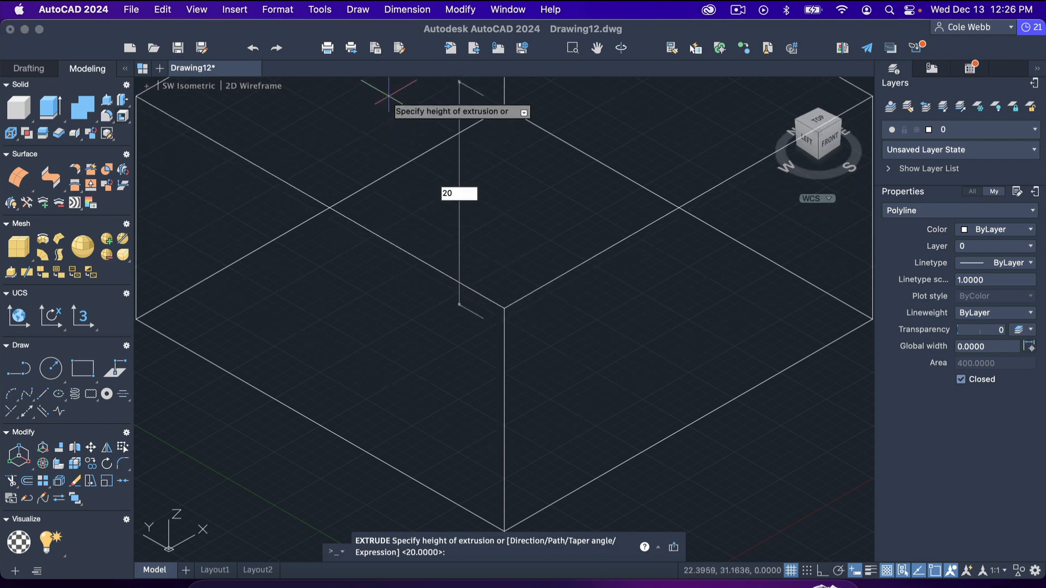
key("Return")
Examine the extruded cube up close, from farther away, and from different orbit angles
scroll(495, 282, "down", 2)
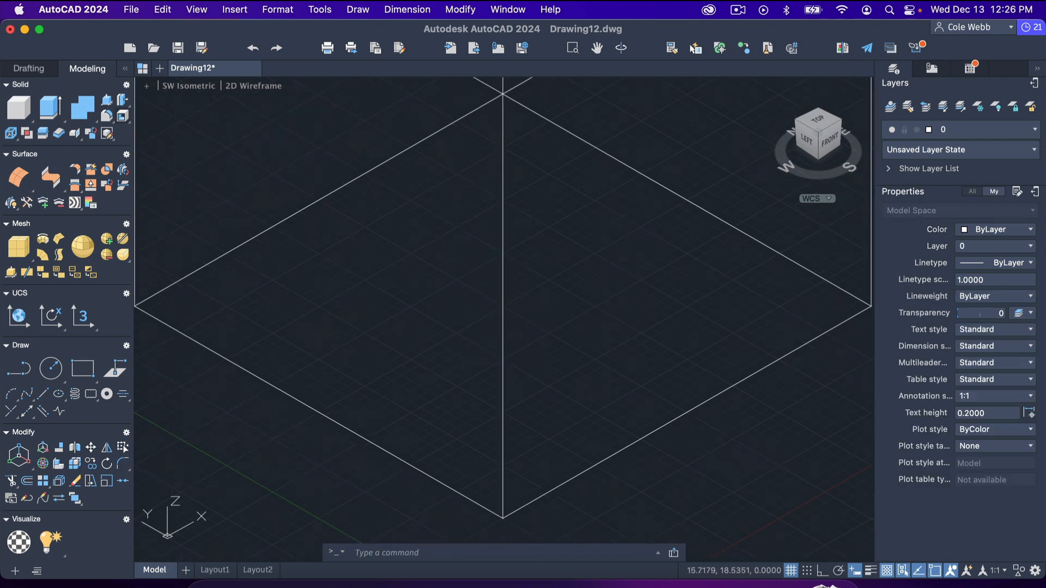
scroll(543, 279, "down", 2)
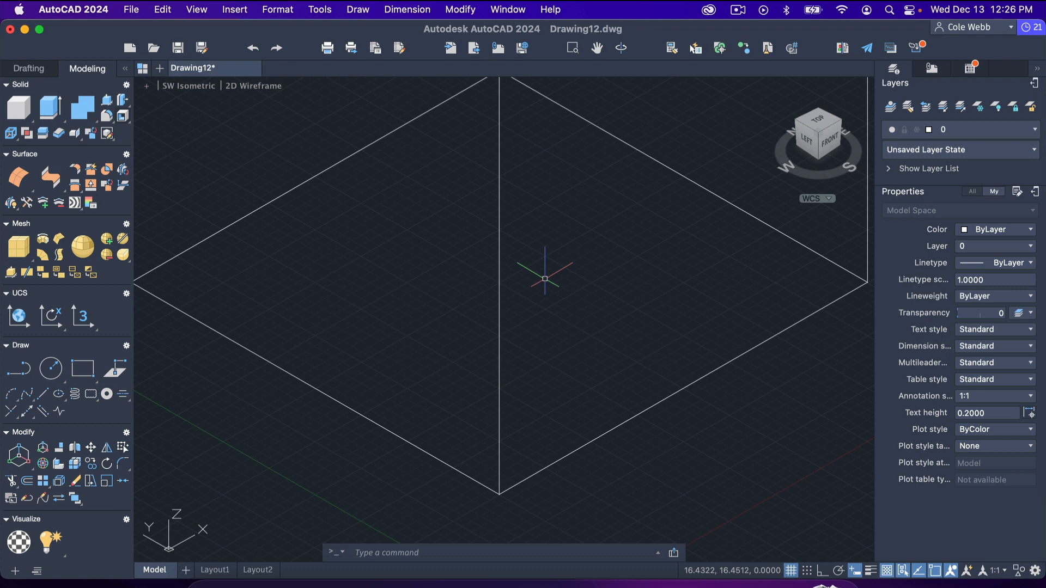
scroll(544, 279, "down", 2)
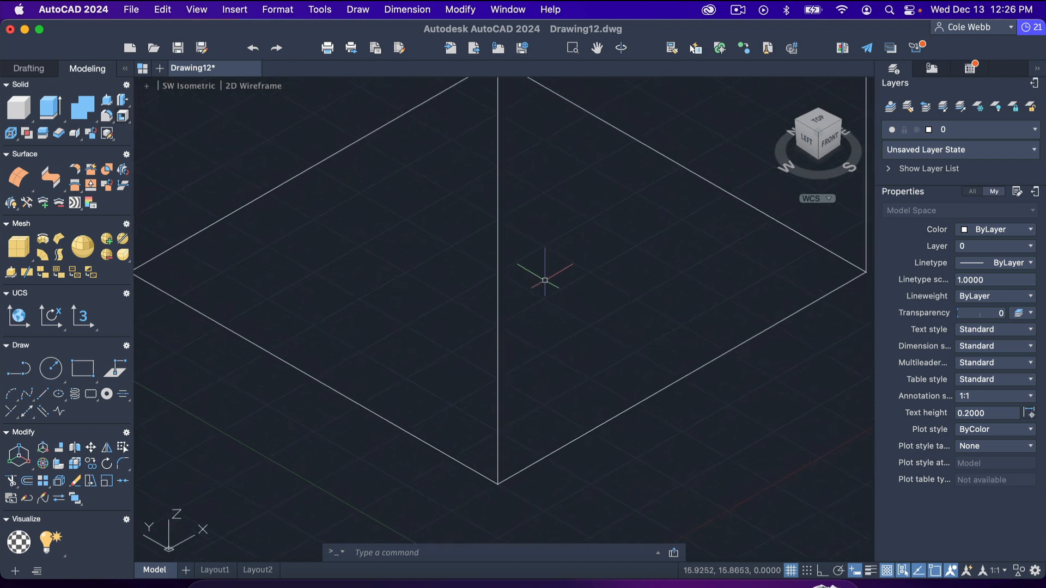
scroll(545, 280, "down", 3)
scroll(537, 432, "up", 4)
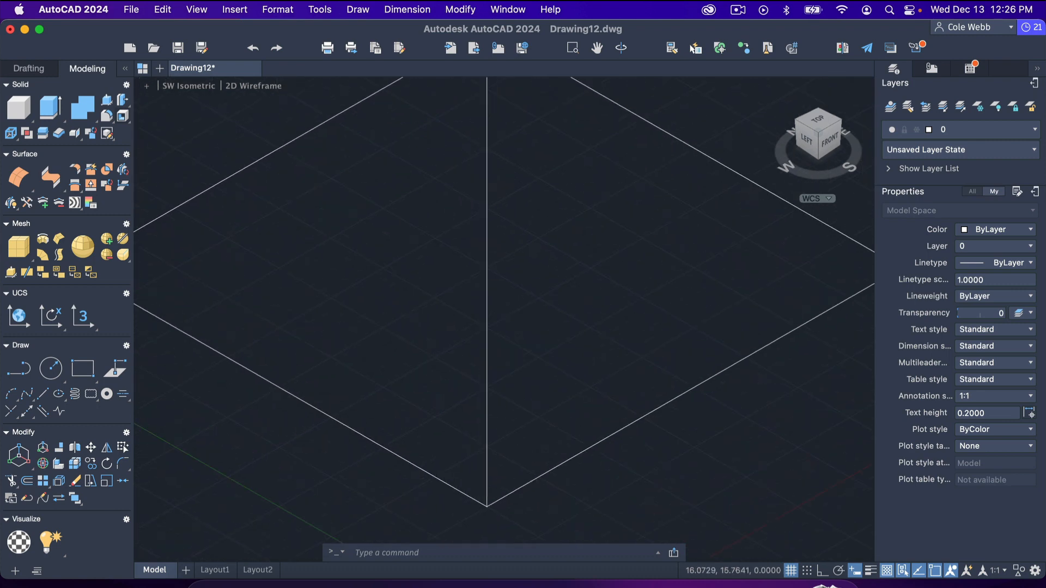
scroll(539, 285, "down", 5)
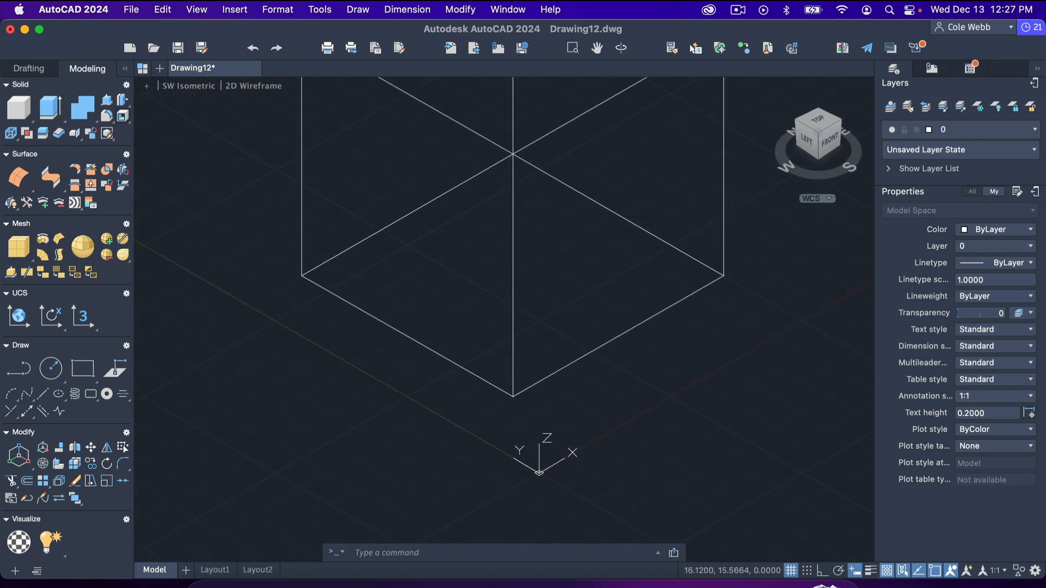
scroll(545, 280, "up", 5)
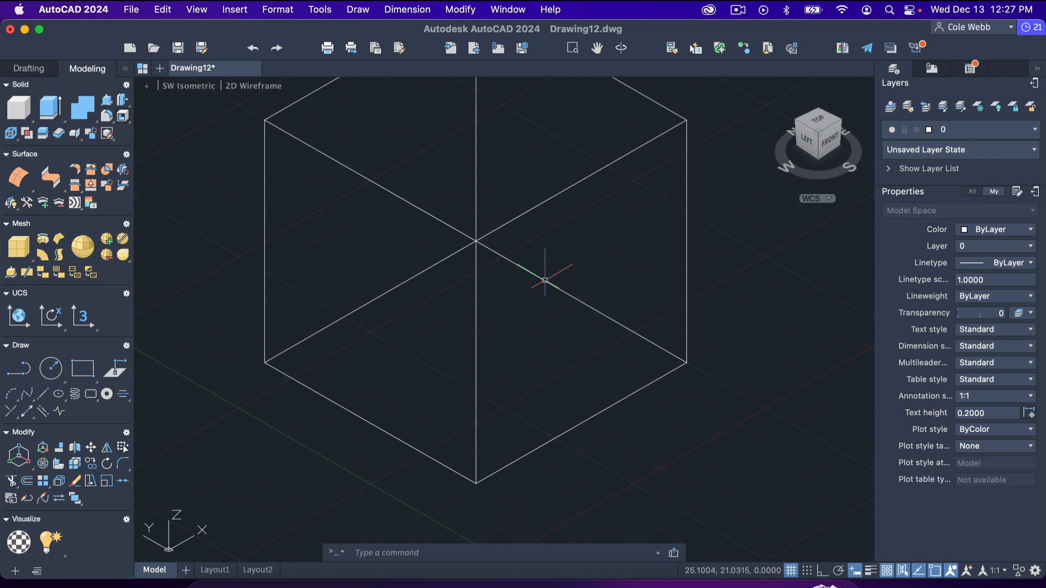
scroll(544, 280, "up", 4)
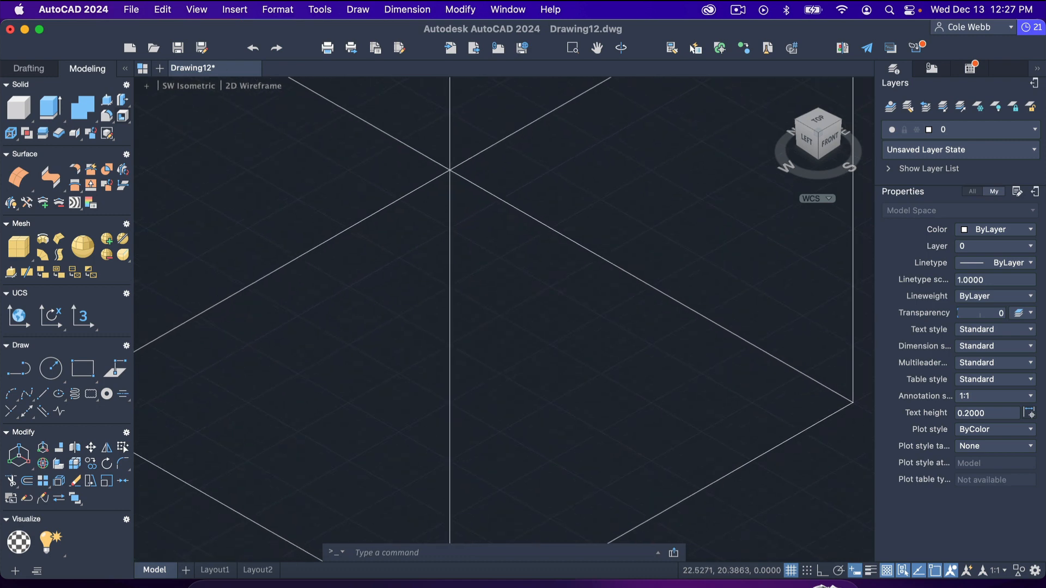
scroll(545, 280, "down", 3)
scroll(544, 280, "down", 1)
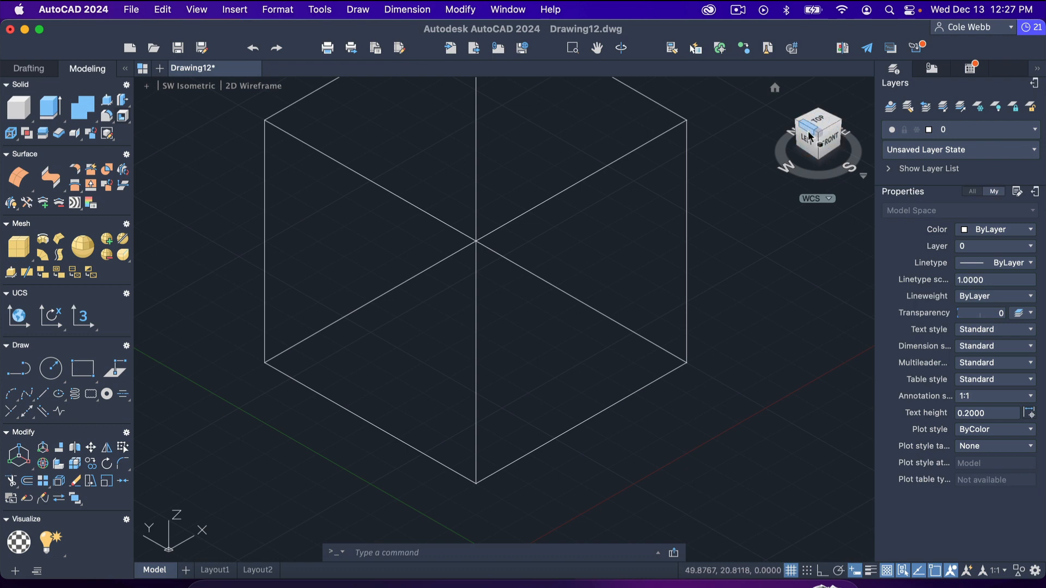
left_click_drag(838, 143, 789, 106)
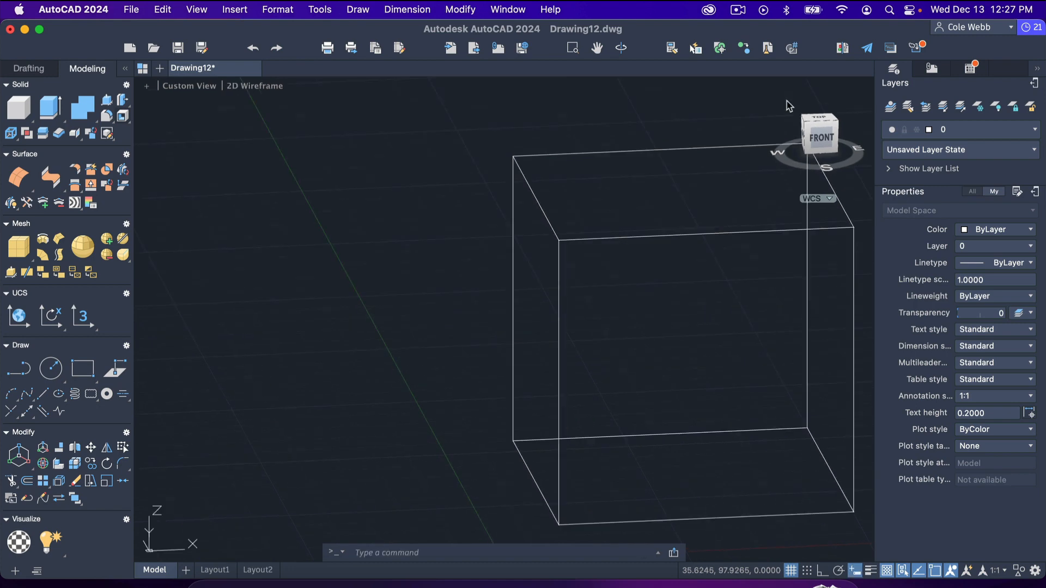
left_click(803, 125)
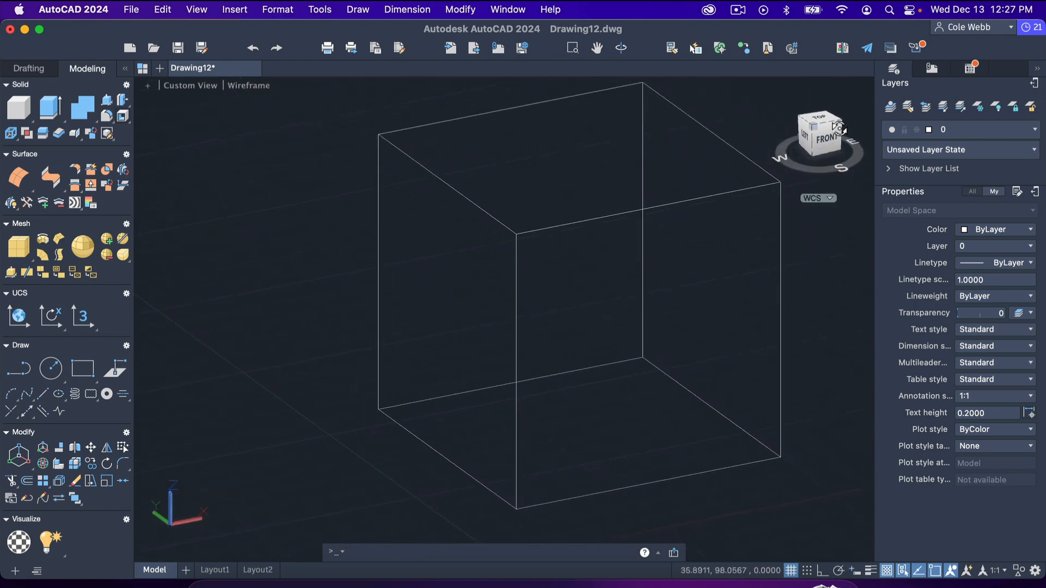